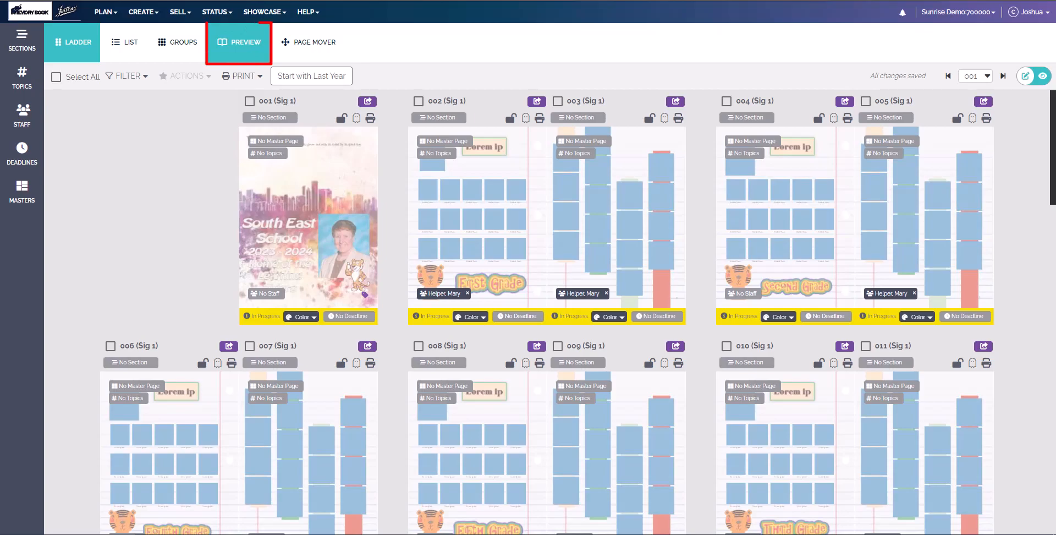
# Preview the yearbook as full-size spreads and look through the pages.
pyautogui.click(245, 42)
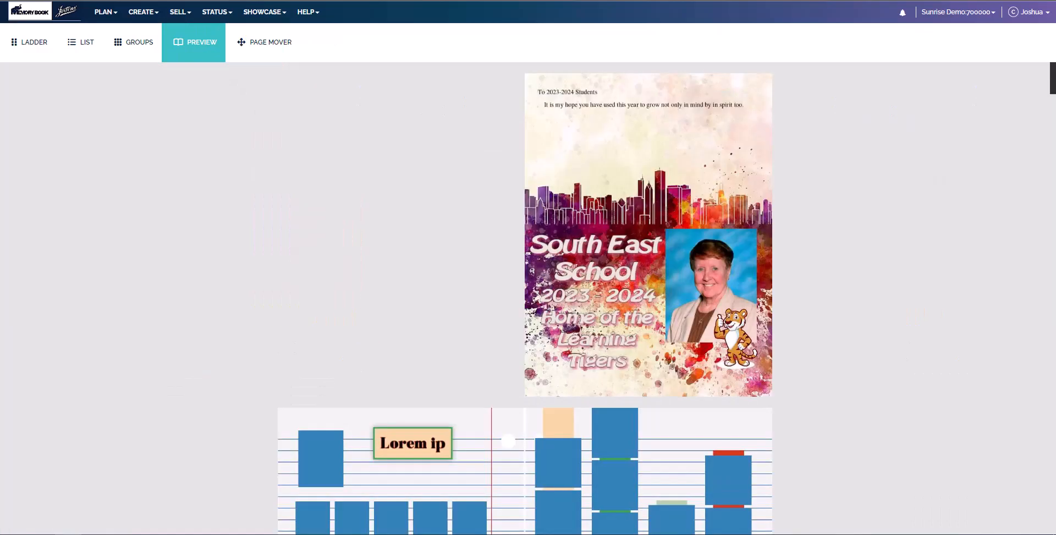
pyautogui.scroll(-20, 524, 298)
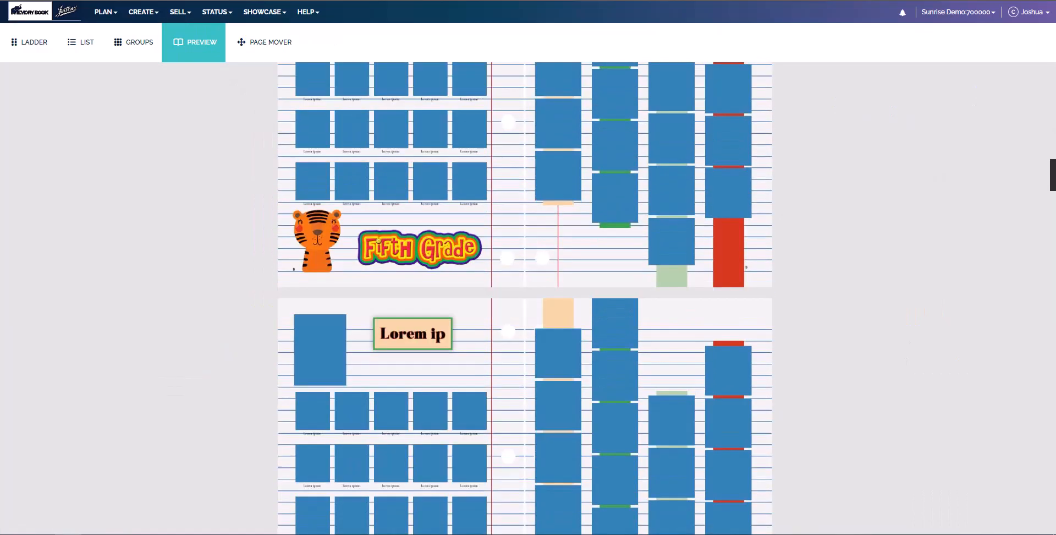
pyautogui.scroll(-15, 525, 299)
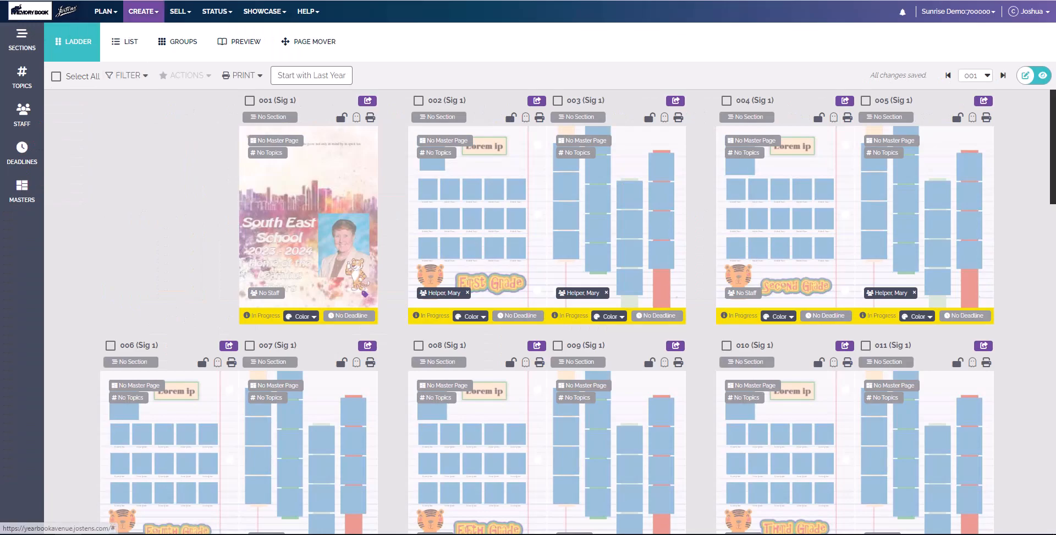
pyautogui.click(143, 11)
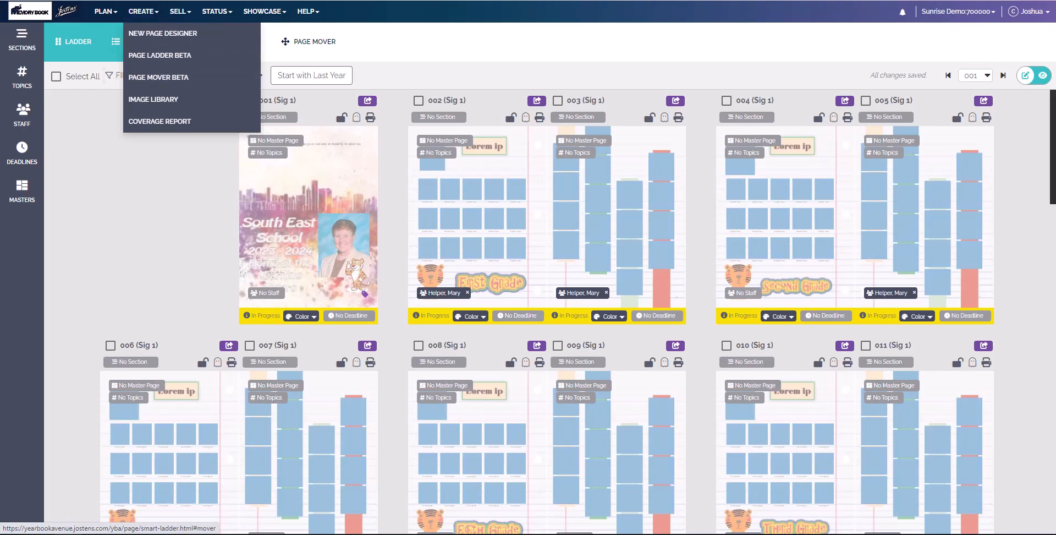
pyautogui.click(105, 11)
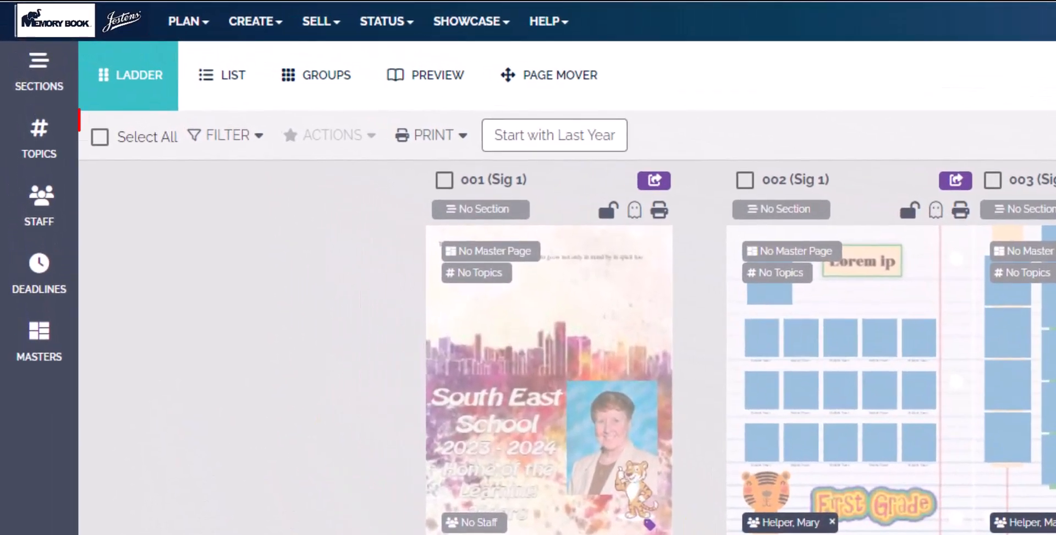
# Select all pages in the ladder, examine the available bulk actions, and clear the selection.
pyautogui.click(100, 137)
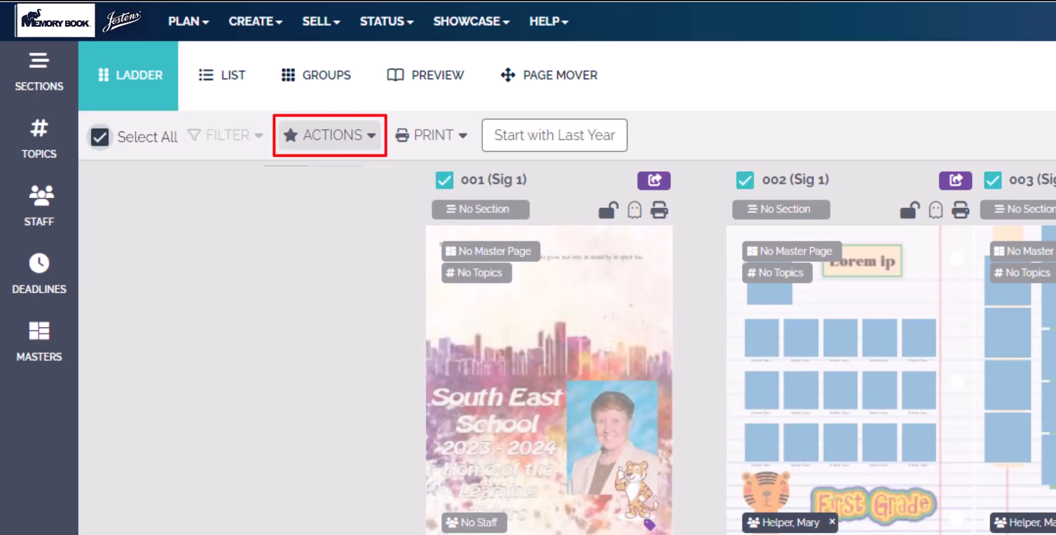
pyautogui.click(329, 135)
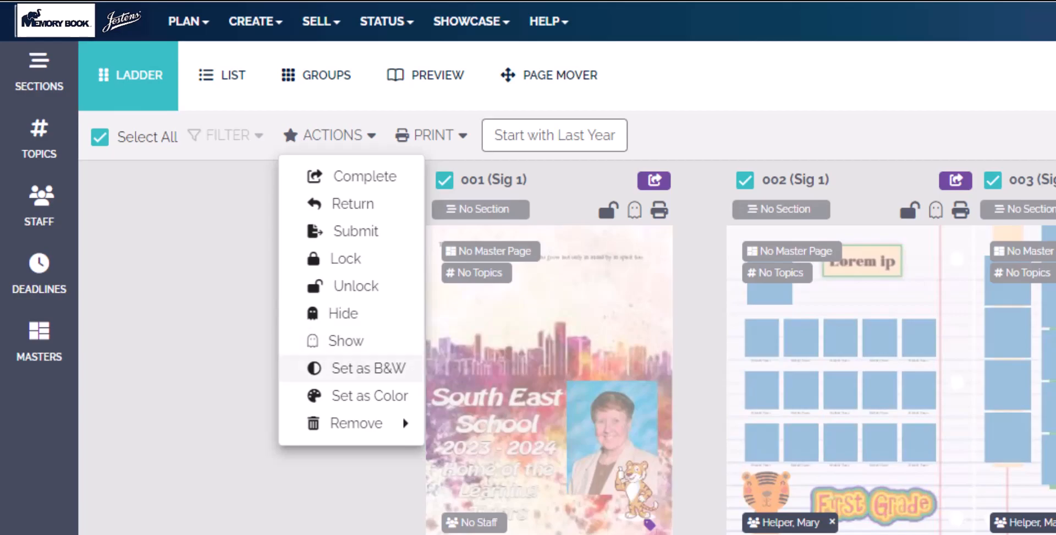
pyautogui.click(100, 137)
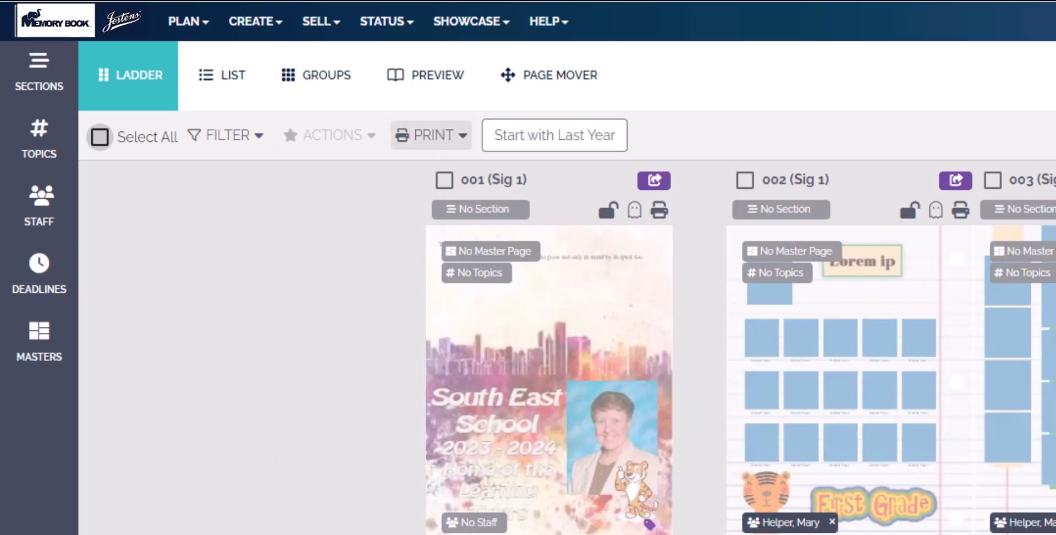
# Compare the print options with no pages selected and with all pages selected, then clear the selection.
pyautogui.click(430, 135)
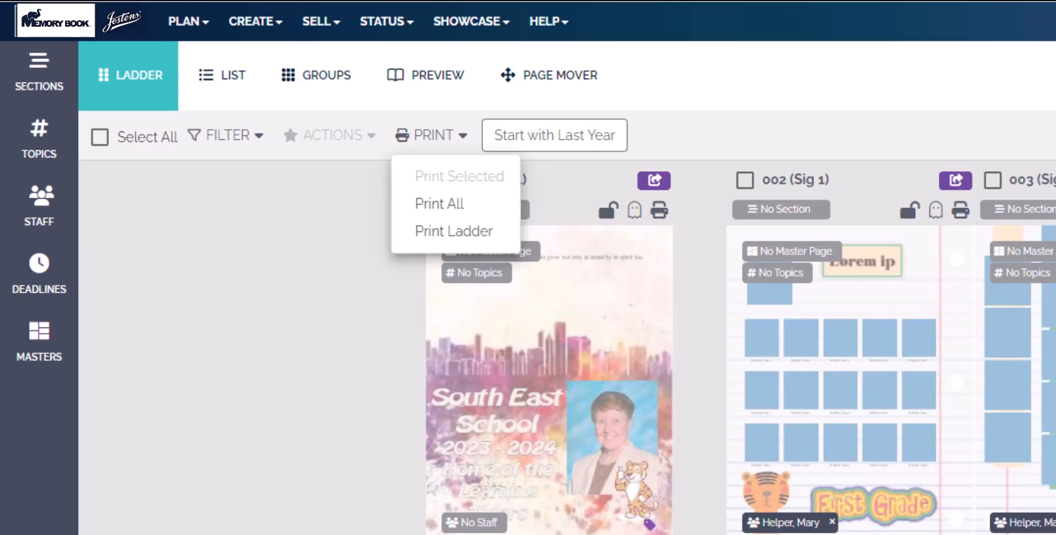
pyautogui.click(100, 137)
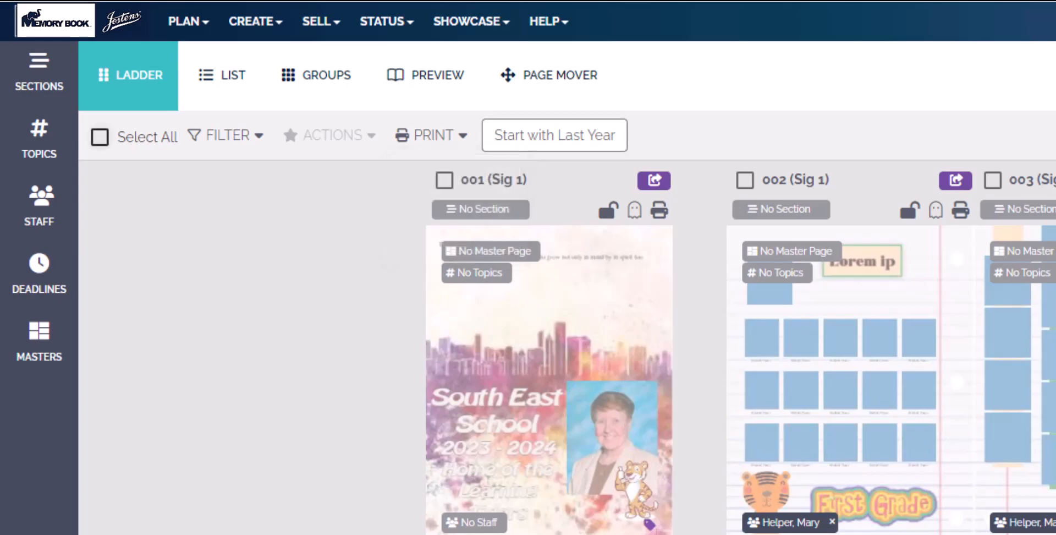
pyautogui.click(99, 136)
pyautogui.click(430, 135)
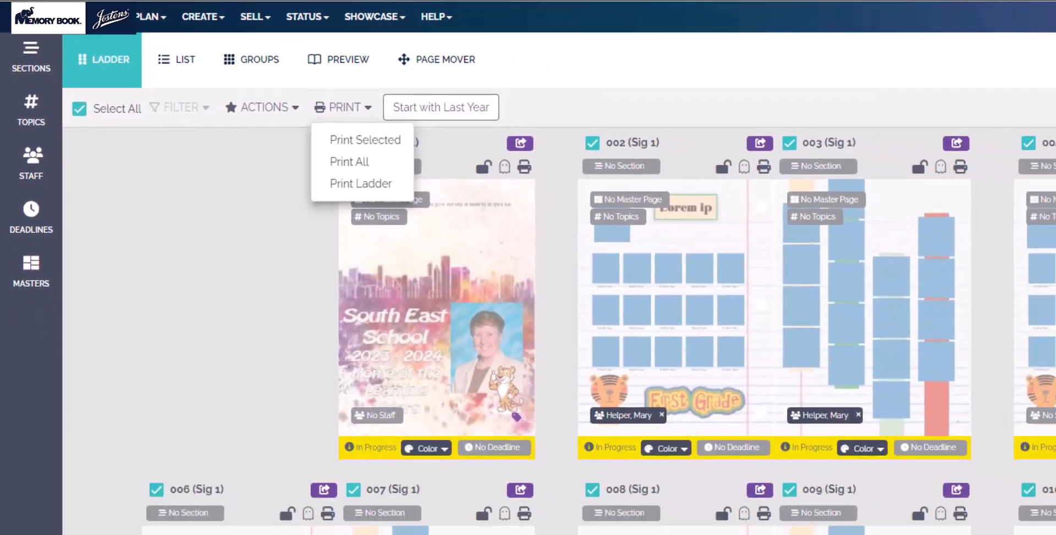
pyautogui.click(99, 137)
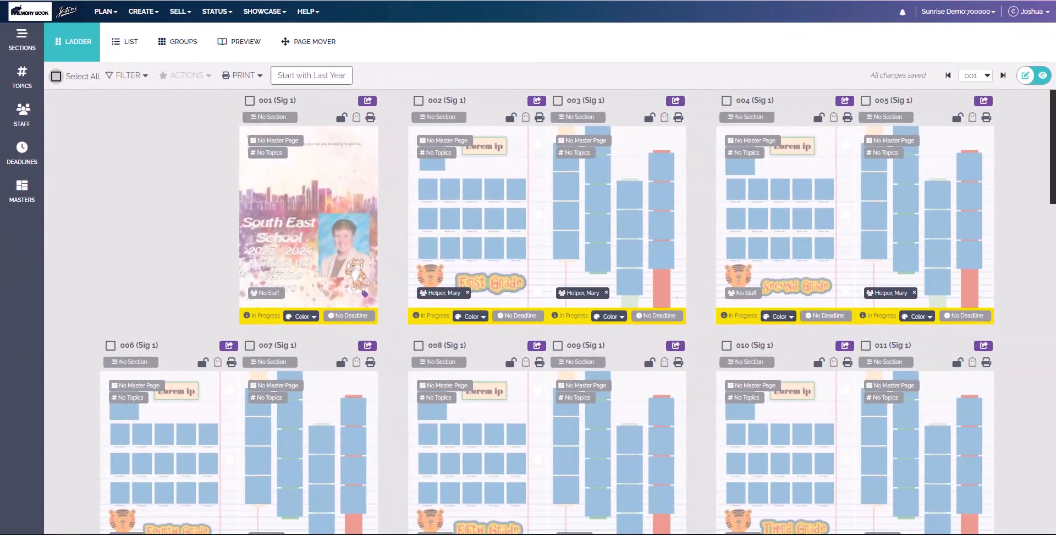
# Select pages 001, 004, 005 and 010 and print only the selected pages to a PDF.
pyautogui.click(249, 100)
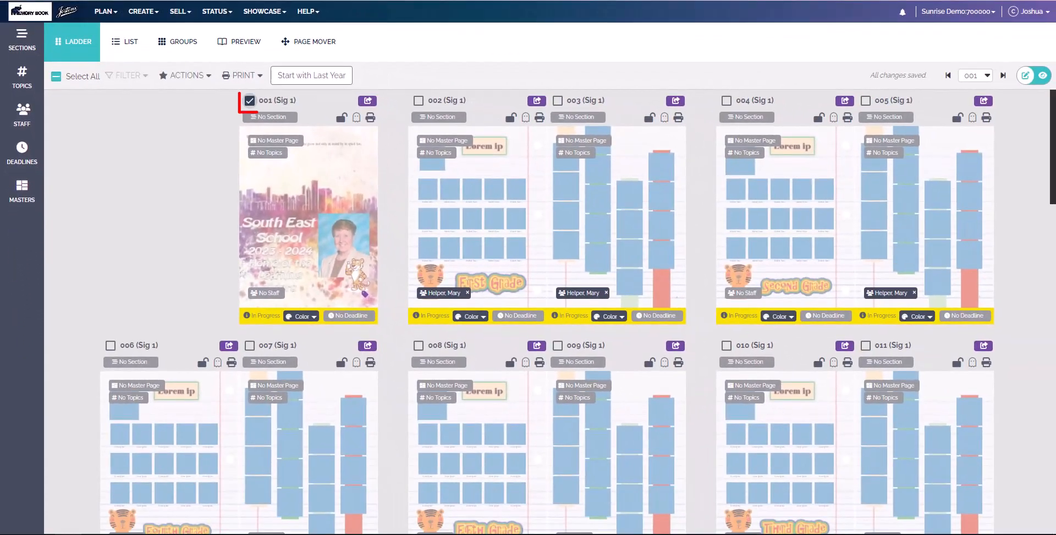
pyautogui.click(726, 100)
pyautogui.click(865, 101)
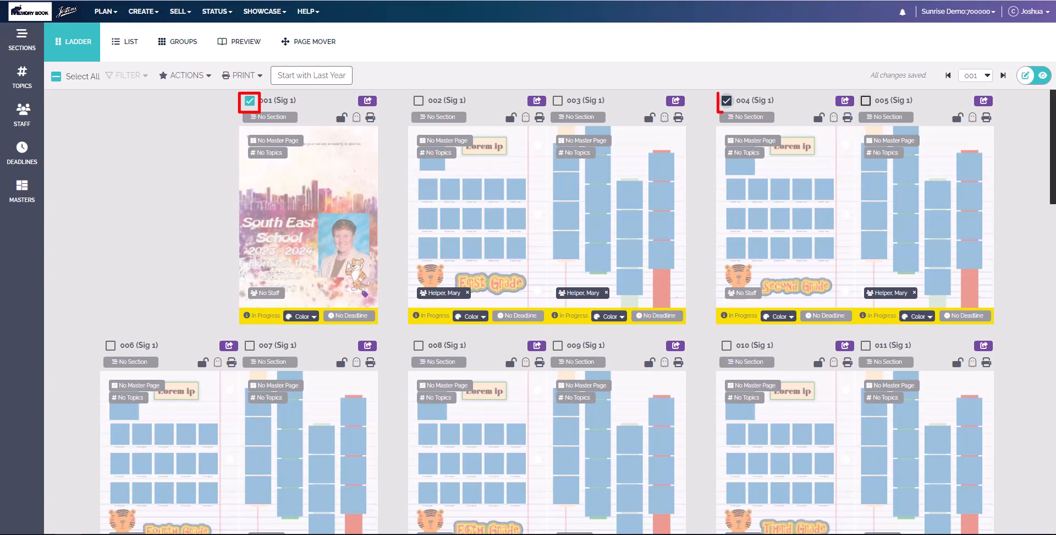
pyautogui.click(726, 345)
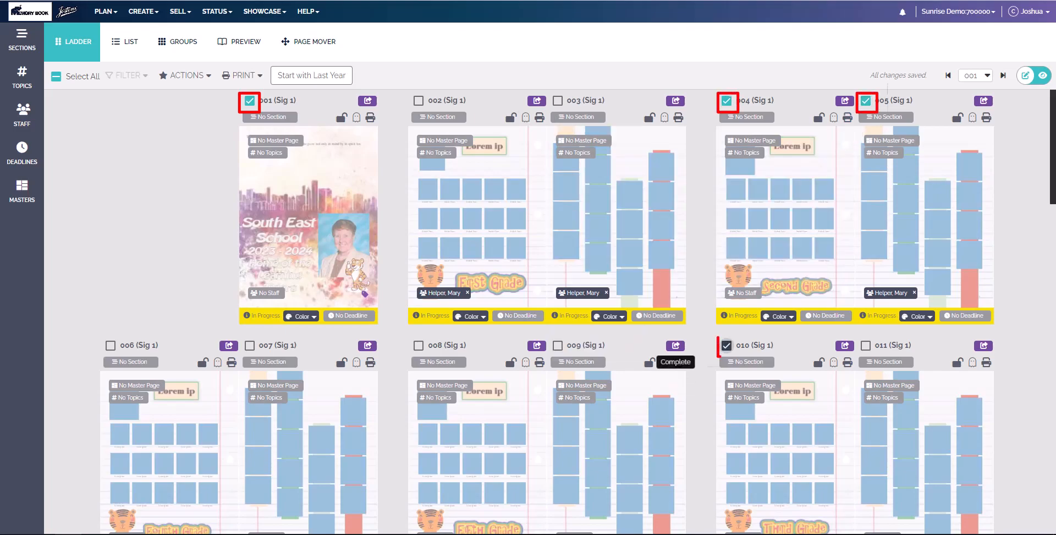
pyautogui.click(242, 76)
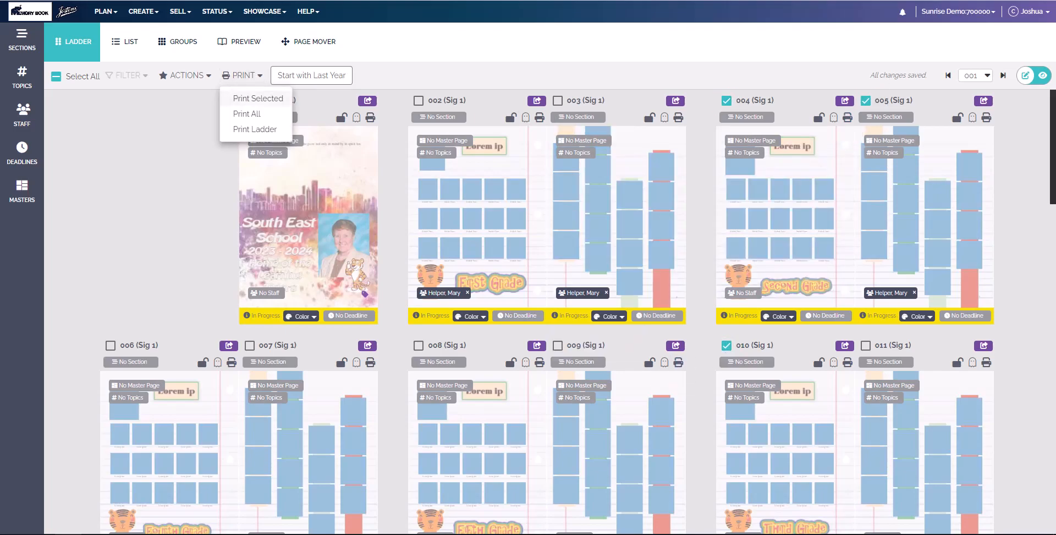
pyautogui.click(258, 98)
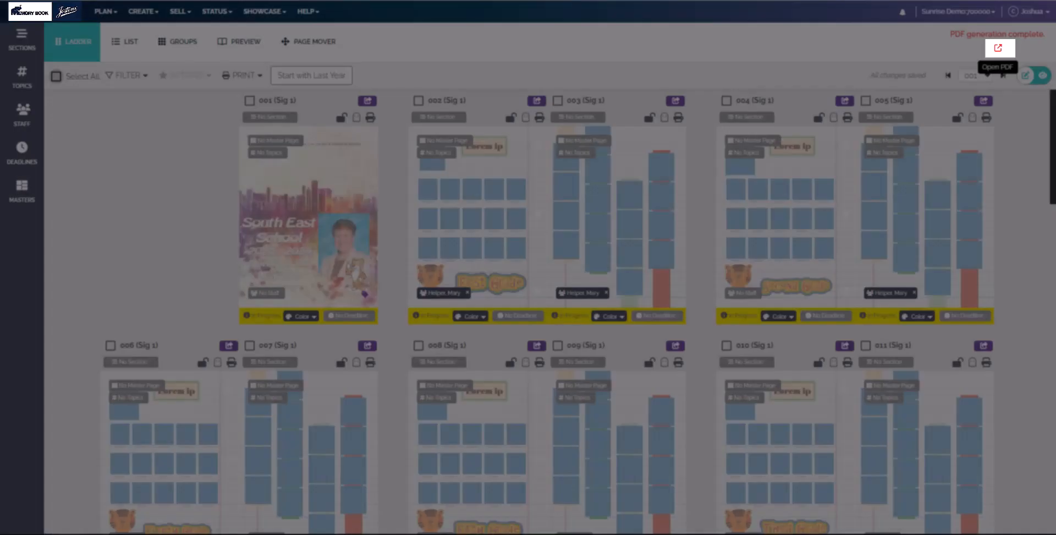
# Open the generated PDF proof and look through its pages.
pyautogui.click(998, 48)
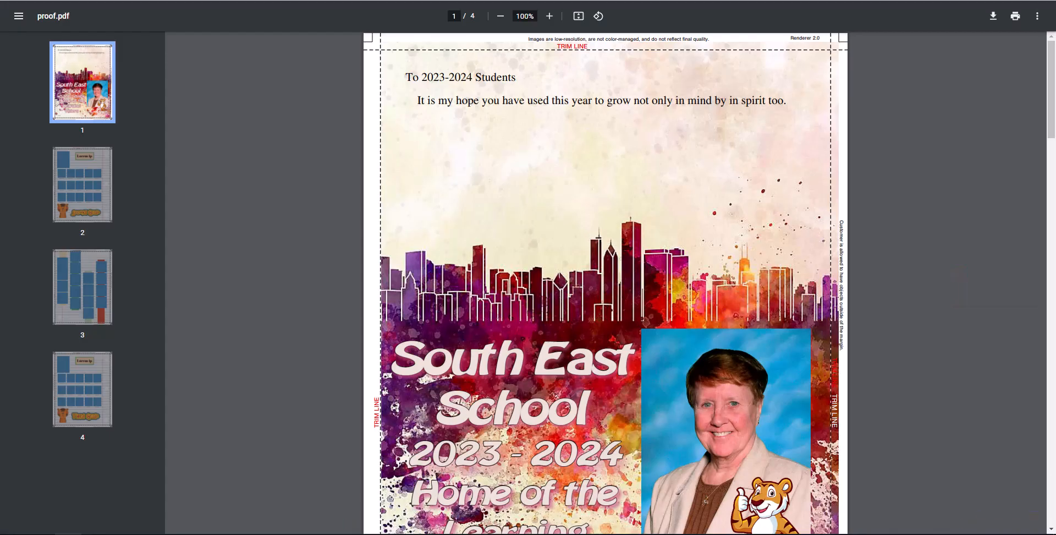
pyautogui.scroll(-10, 605, 283)
pyautogui.scroll(-20, 605, 283)
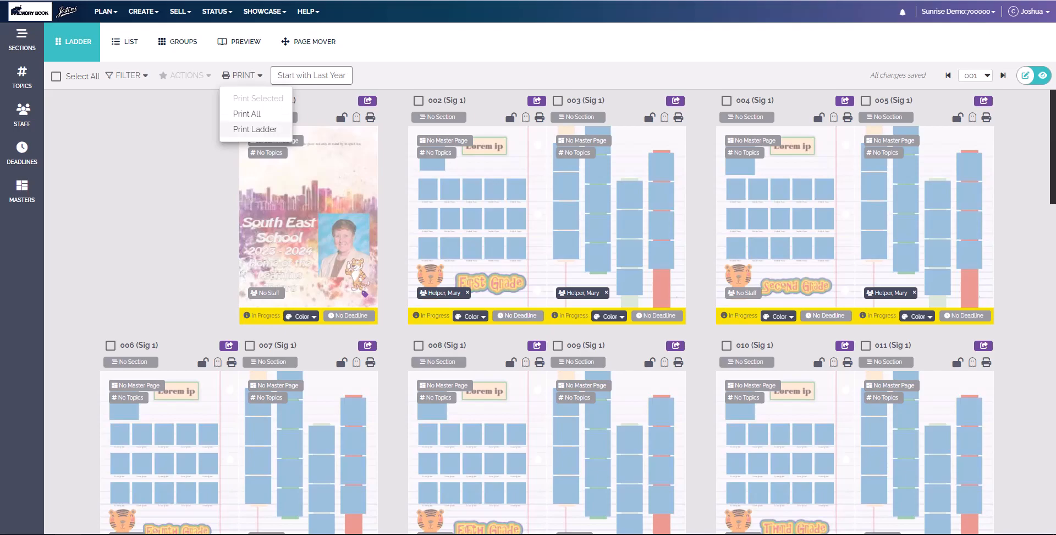
# Check the Print Ladder option and the Start with Last Year settings, closing them without copying page designs.
pyautogui.click(254, 129)
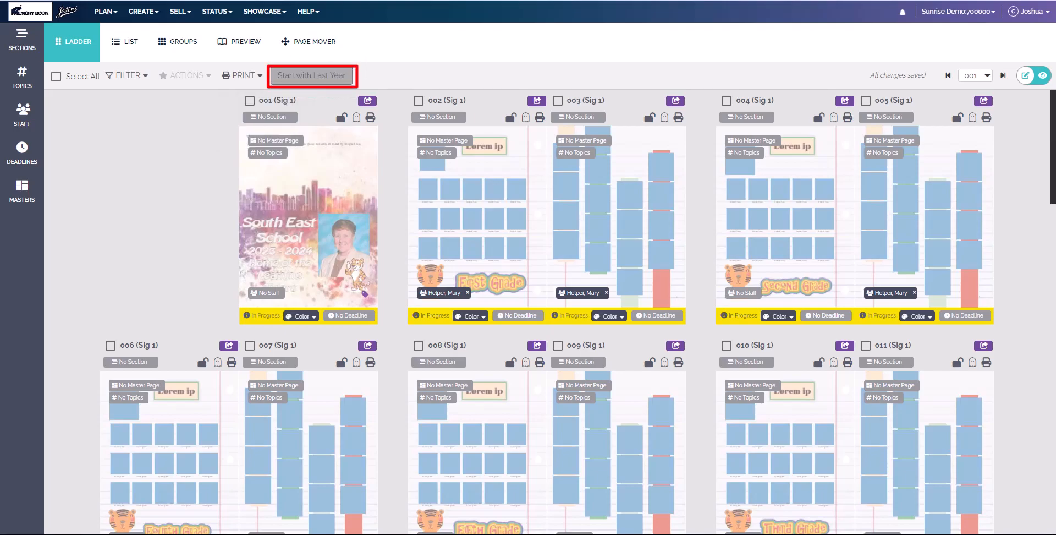
pyautogui.click(312, 76)
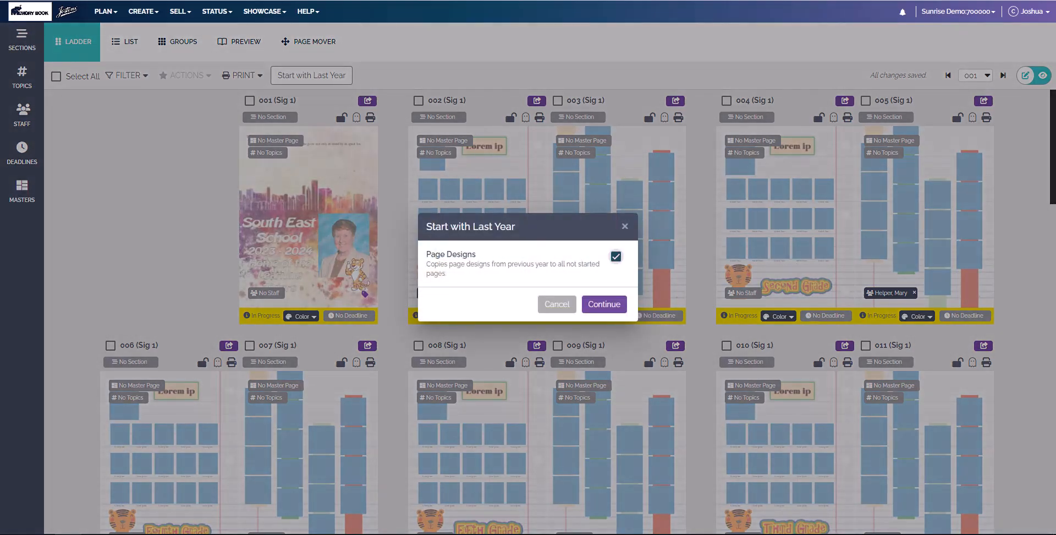
pyautogui.click(625, 226)
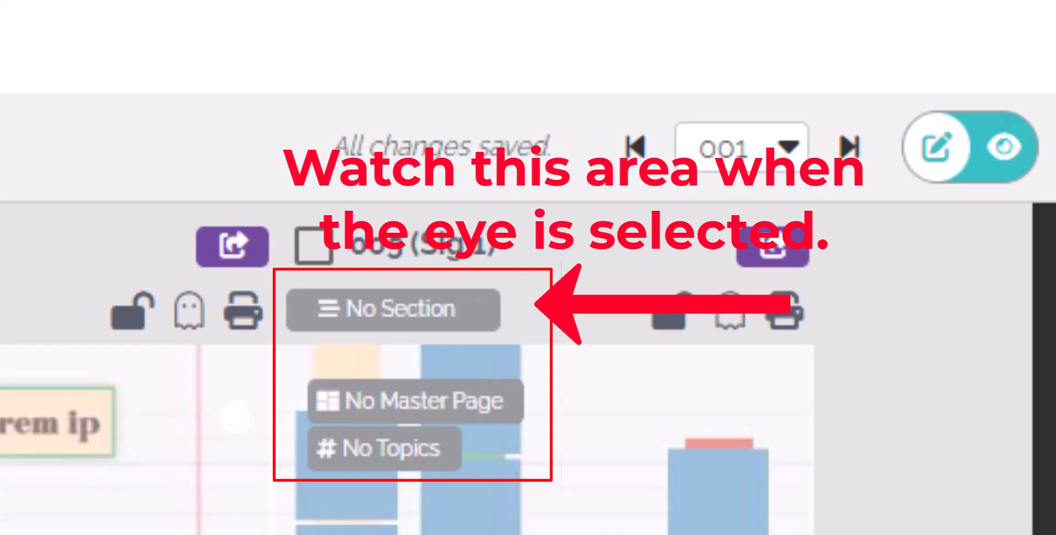
# Switch the ladder to view mode to see the pages without editing labels, and return to edit mode.
pyautogui.click(1005, 146)
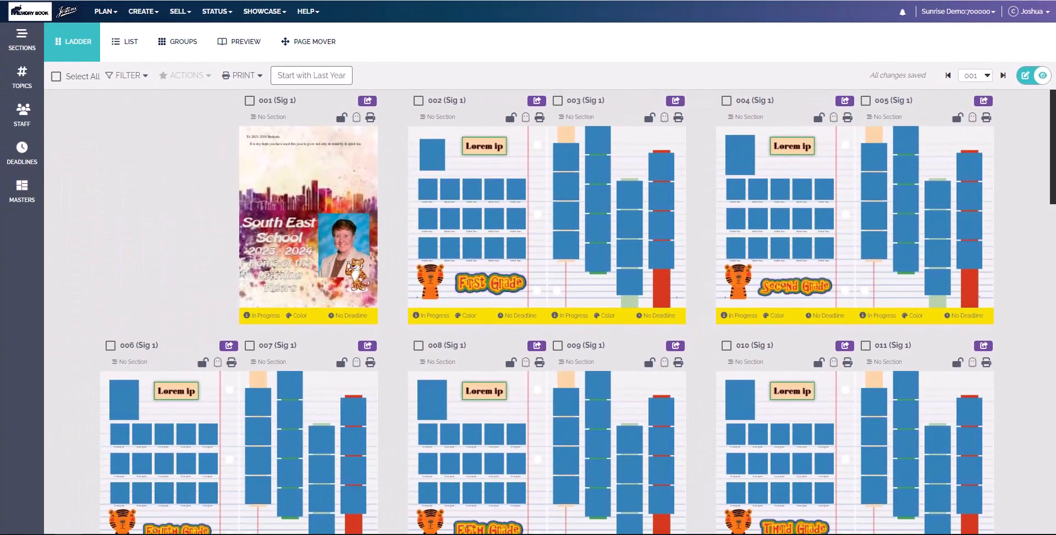
pyautogui.click(1033, 76)
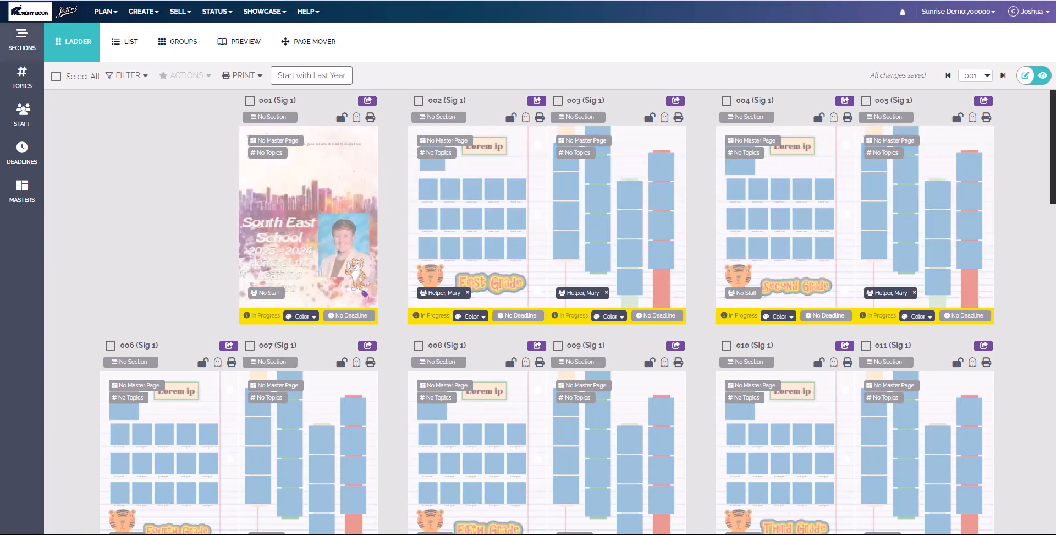
# Create a section named Staff and assign it to page 002.
pyautogui.click(22, 40)
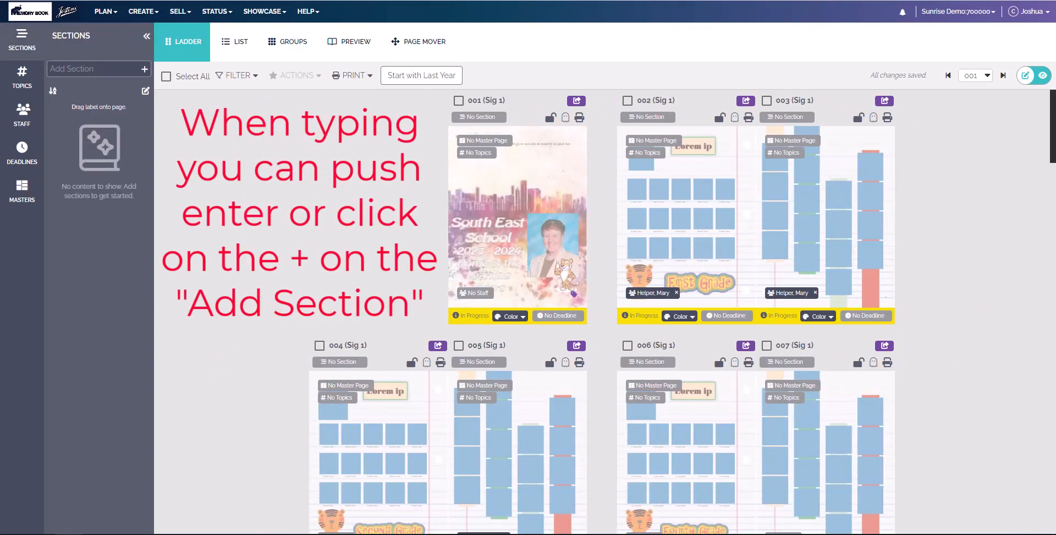
pyautogui.click(94, 69)
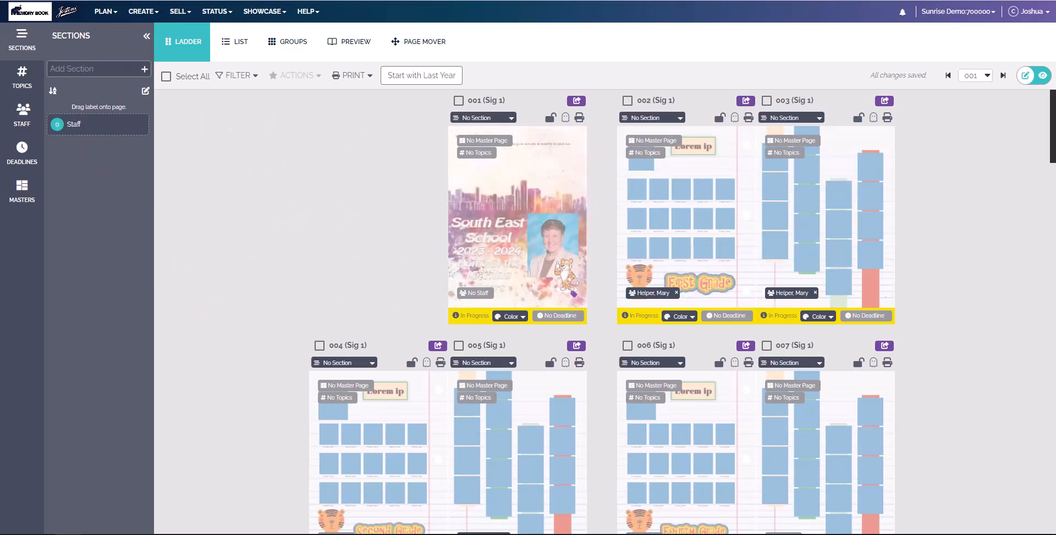
pyautogui.moveTo(57, 124); pyautogui.dragTo(643, 213)
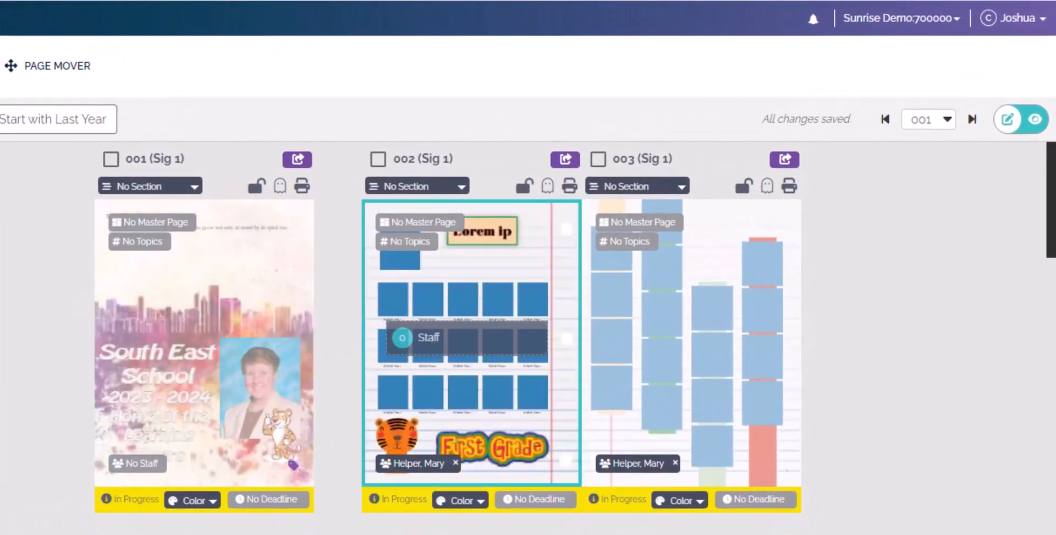
pyautogui.moveTo(402, 337); pyautogui.dragTo(430, 302)
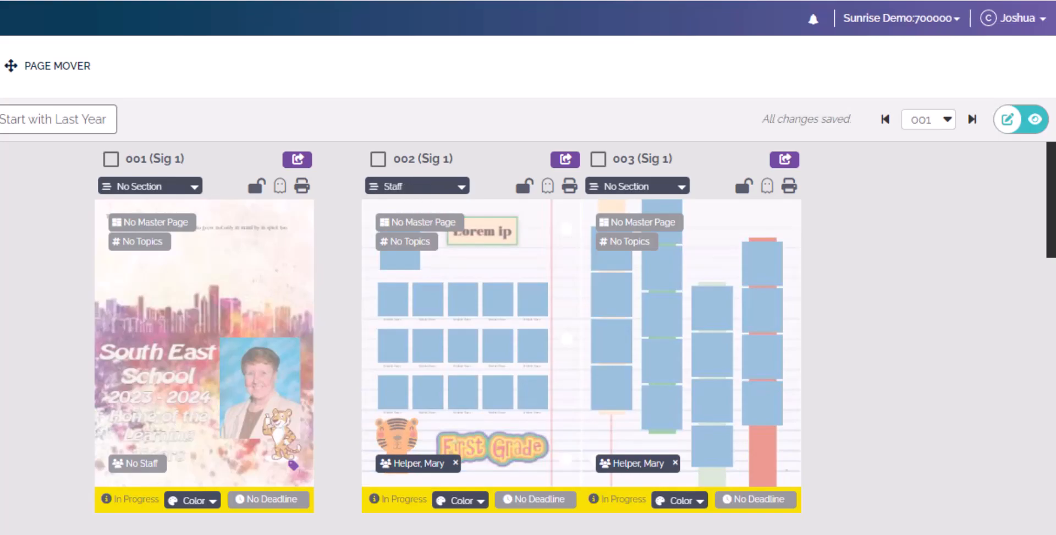
# Assign the Staff section to page 003 and to both pages of the 004–005 spread.
pyautogui.click(638, 187)
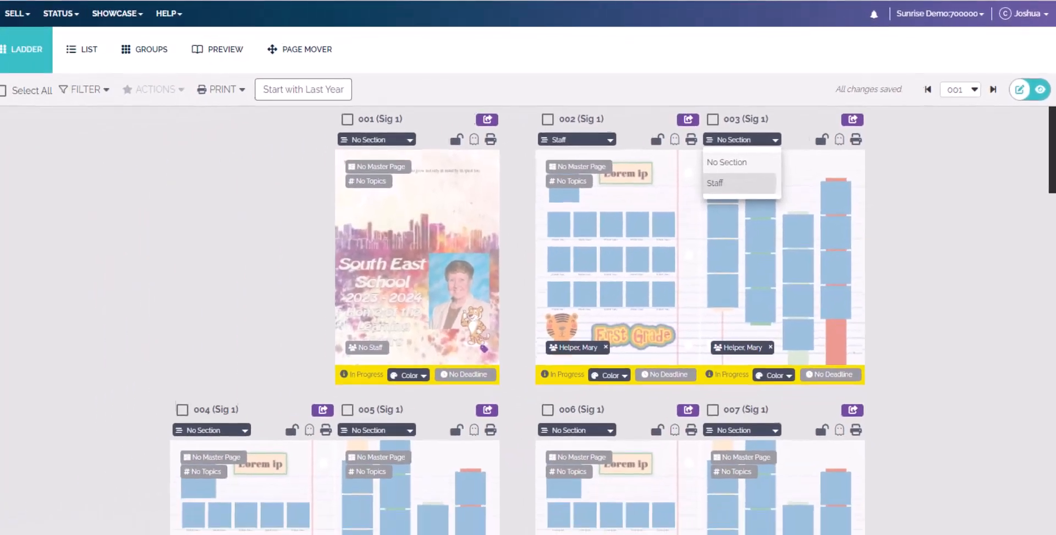
pyautogui.click(601, 244)
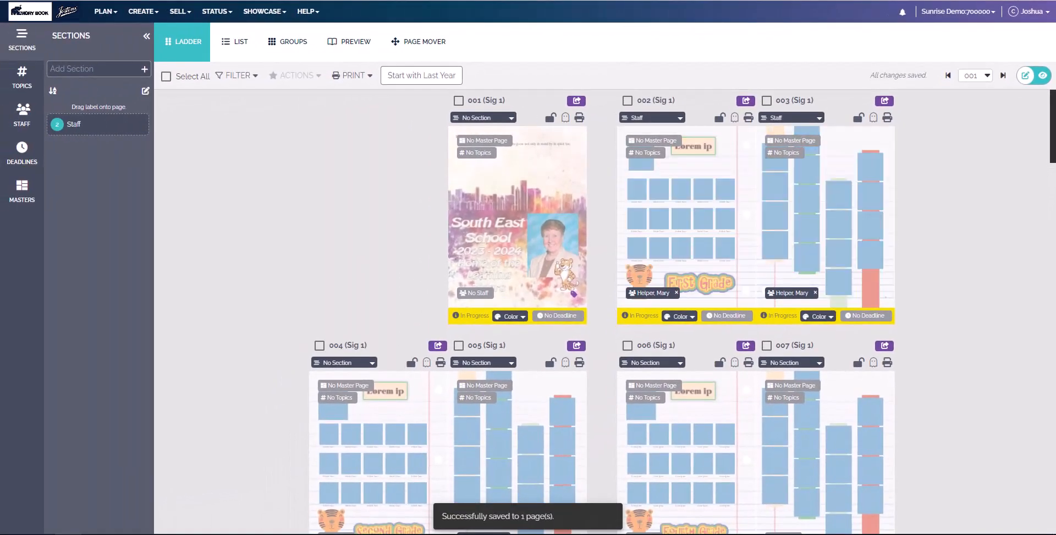
pyautogui.moveTo(73, 124); pyautogui.dragTo(419, 419)
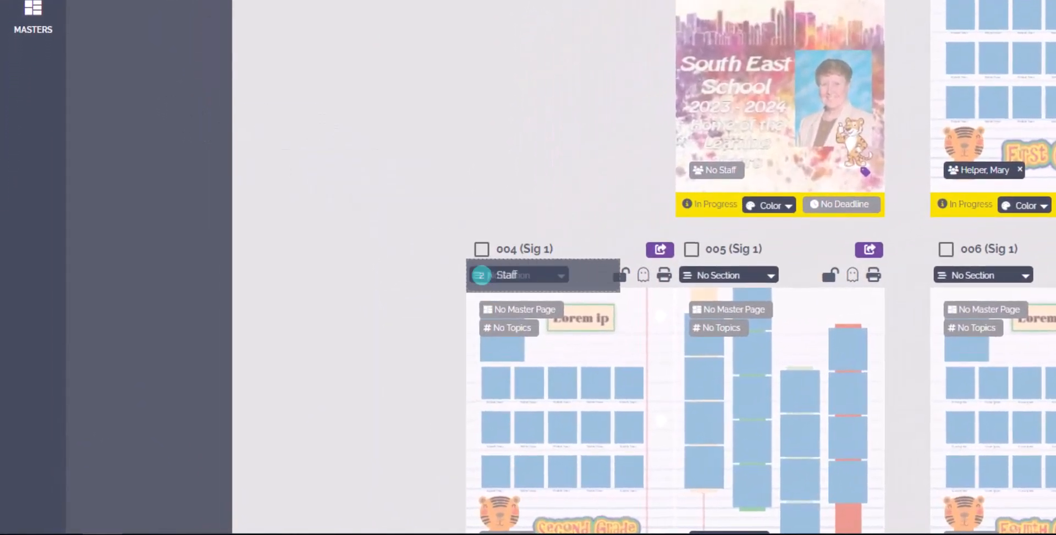
pyautogui.moveTo(609, 362); pyautogui.dragTo(660, 383)
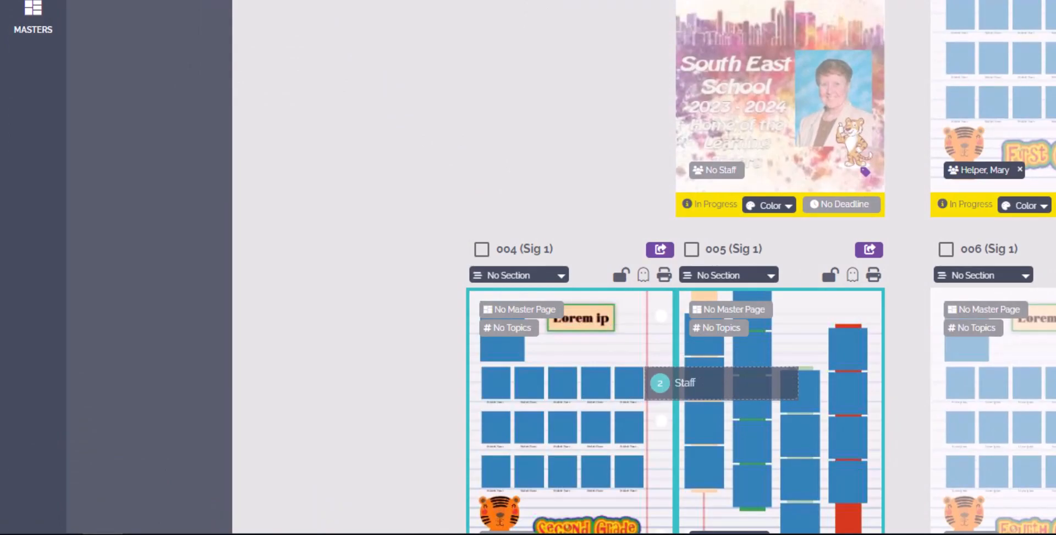
pyautogui.moveTo(660, 382); pyautogui.dragTo(660, 382)
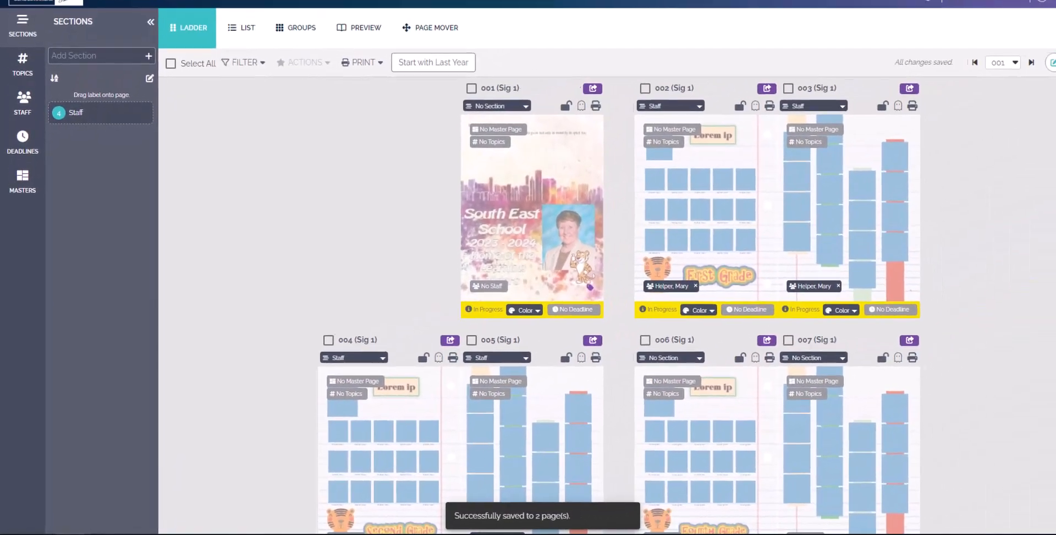
# Add a section named "1st Grade".
pyautogui.click(95, 68)
pyautogui.write('1st Grade')
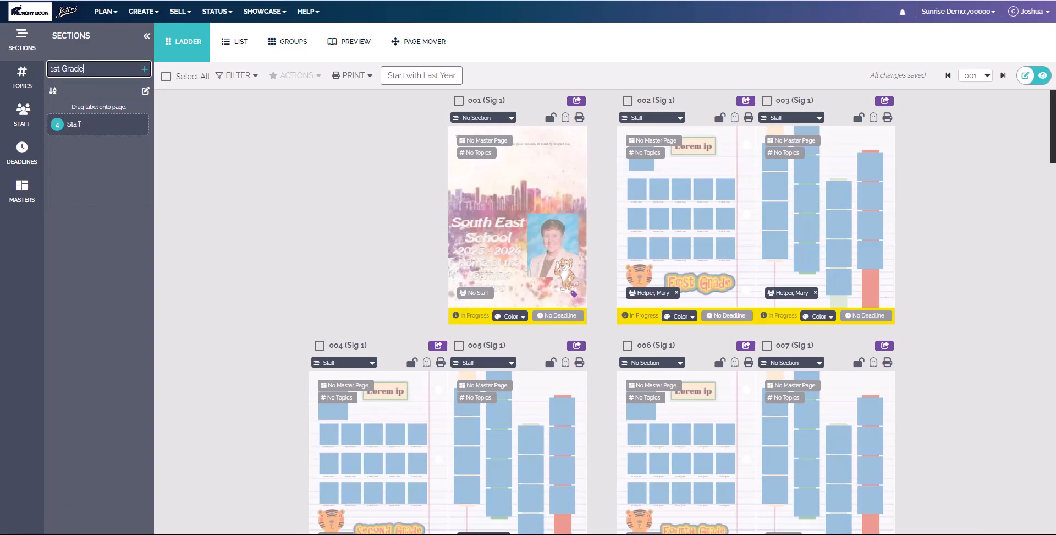
pyautogui.press('Return')
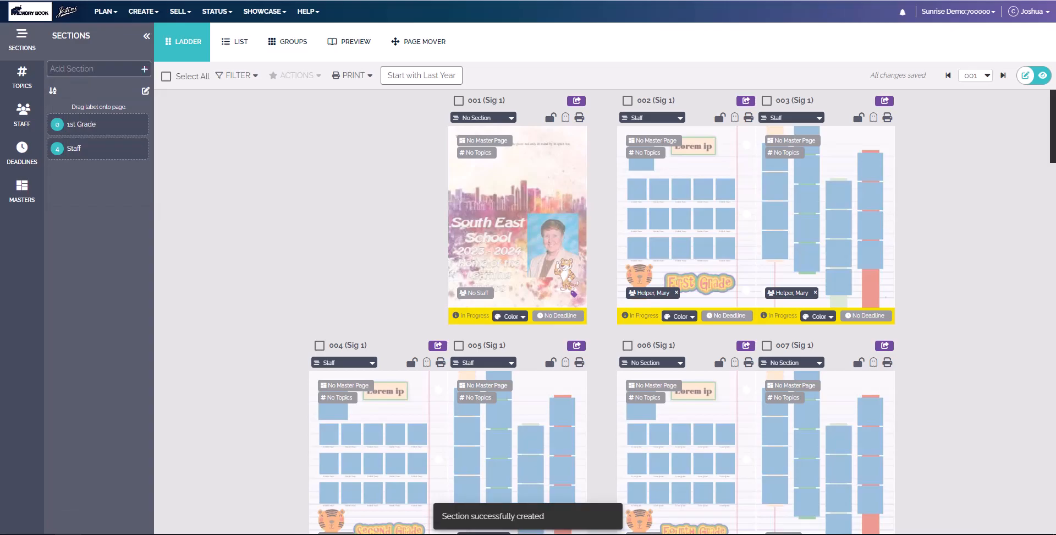
# Assign the 1st Grade section to both pages of the 006–007 spread, and reselect 1st Grade as page 006's section.
pyautogui.moveTo(82, 125); pyautogui.dragTo(688, 429)
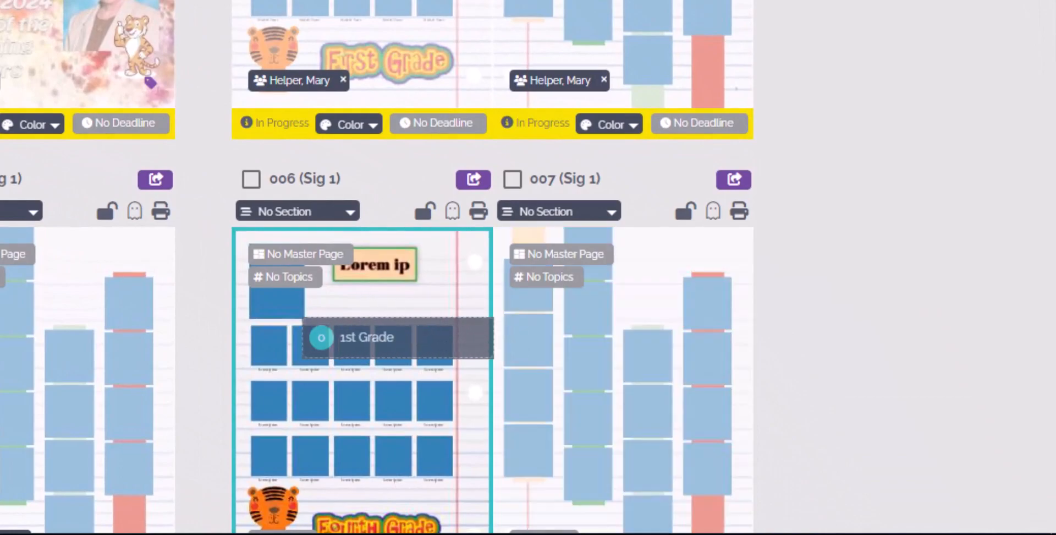
pyautogui.moveTo(321, 337); pyautogui.dragTo(459, 347)
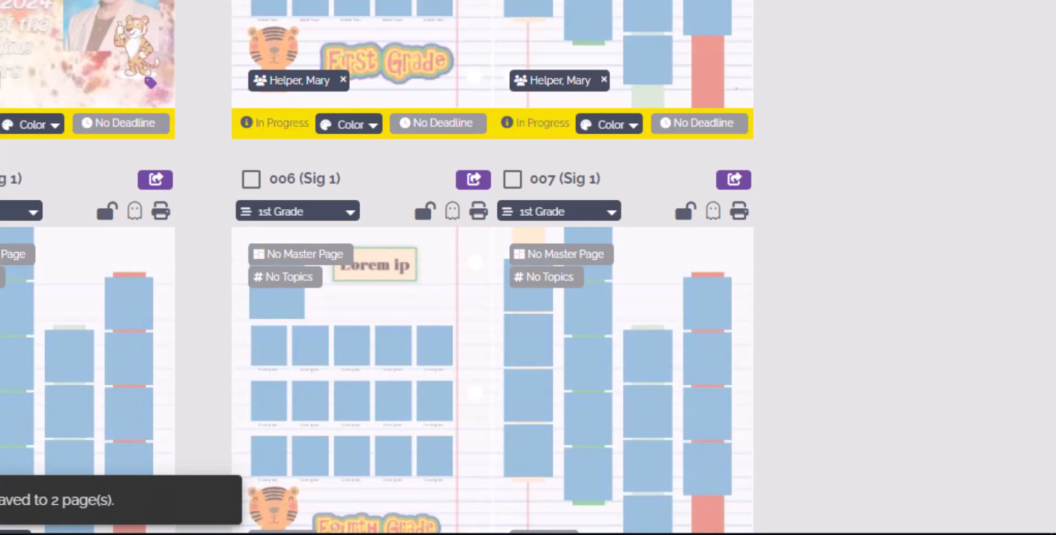
pyautogui.click(297, 211)
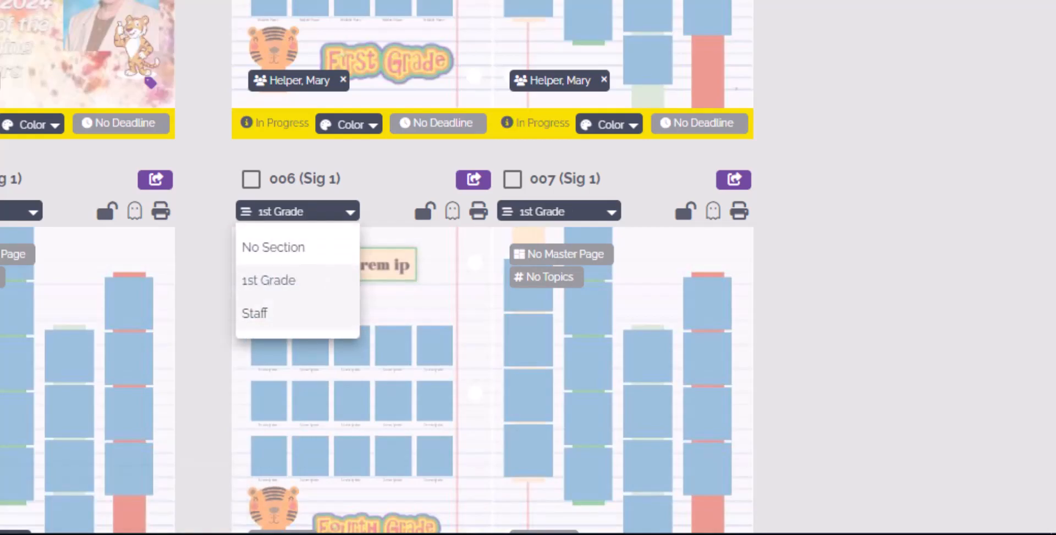
pyautogui.click(269, 281)
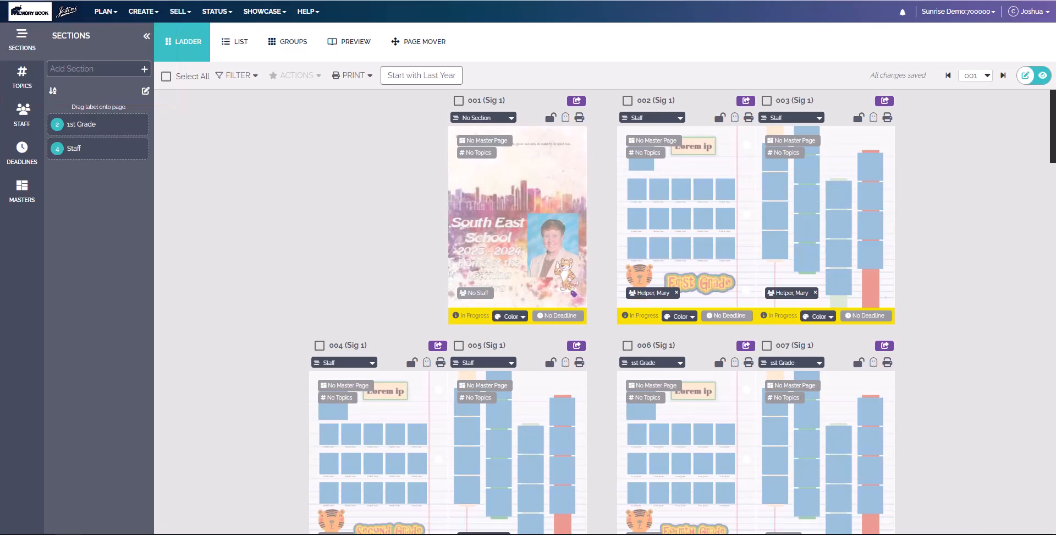
# Add a topic named "1st Grade Portraits".
pyautogui.click(22, 78)
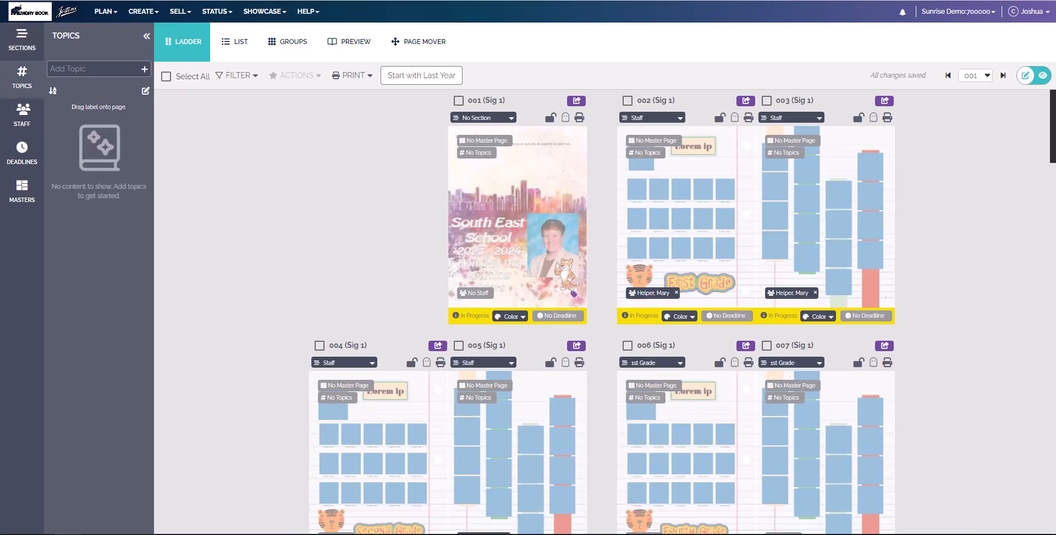
pyautogui.click(83, 68)
pyautogui.write('Por')
pyautogui.click(78, 143)
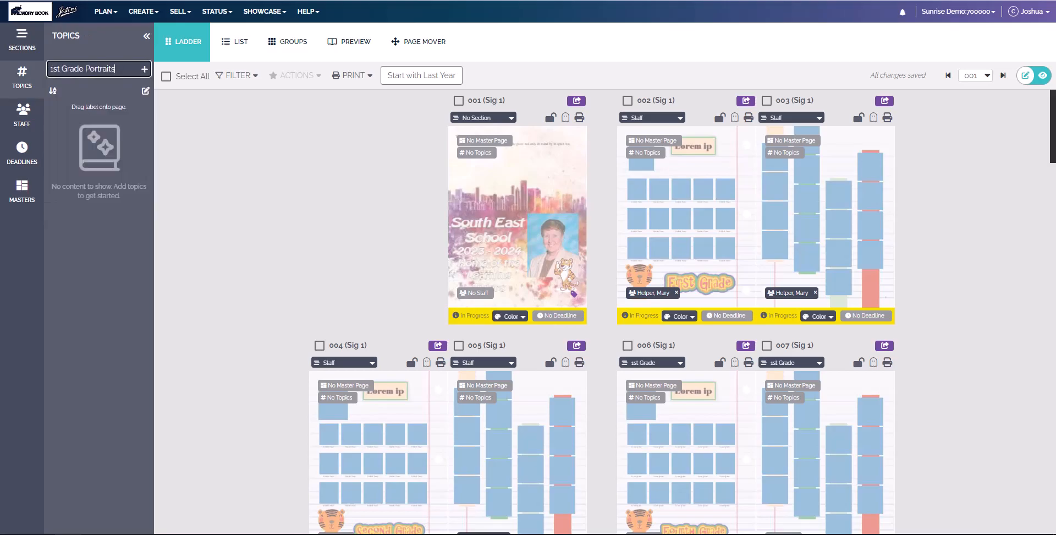
pyautogui.press('Return')
# Assign the 1st Grade Portraits topic to page 006, remove it once, and assign it to the same page again.
pyautogui.moveTo(60, 121); pyautogui.dragTo(392, 340)
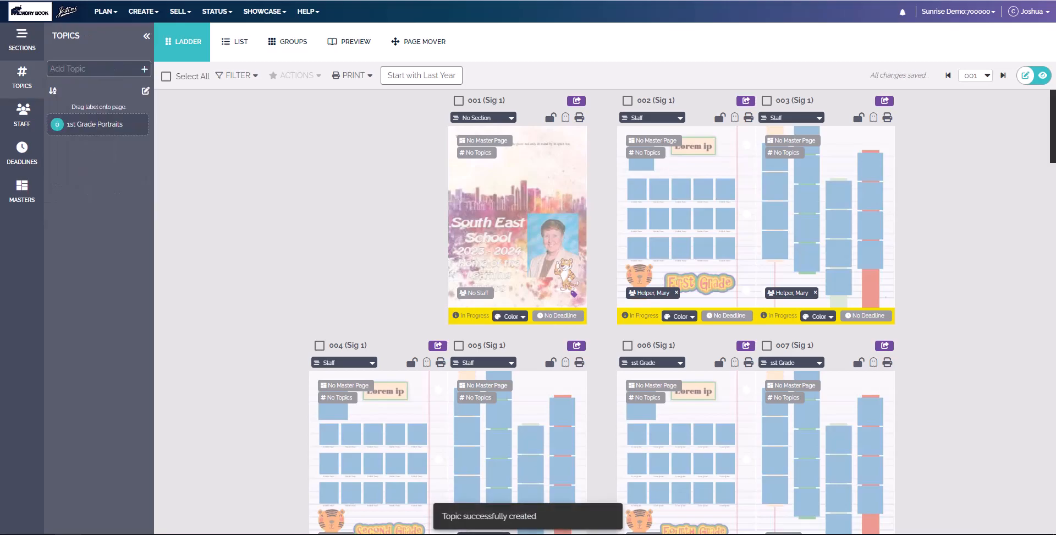
pyautogui.moveTo(261, 301); pyautogui.dragTo(585, 407)
pyautogui.moveTo(393, 340); pyautogui.dragTo(355, 338)
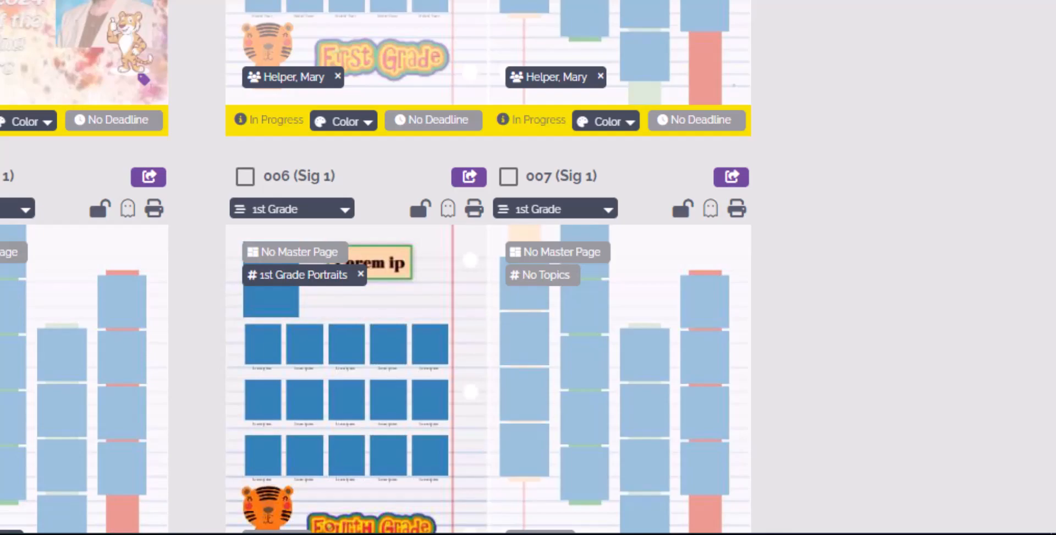
pyautogui.click(360, 274)
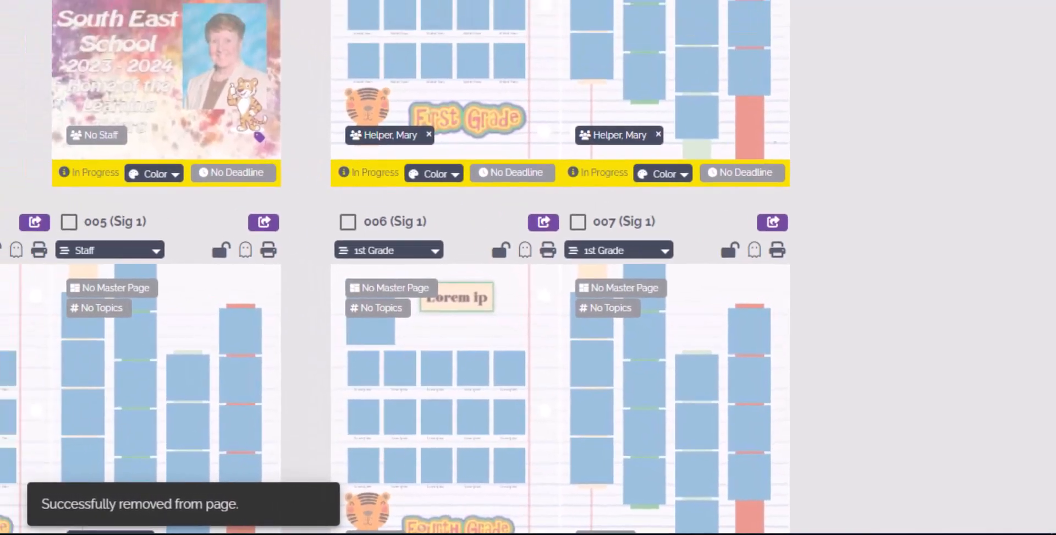
pyautogui.moveTo(98, 124); pyautogui.dragTo(375, 444)
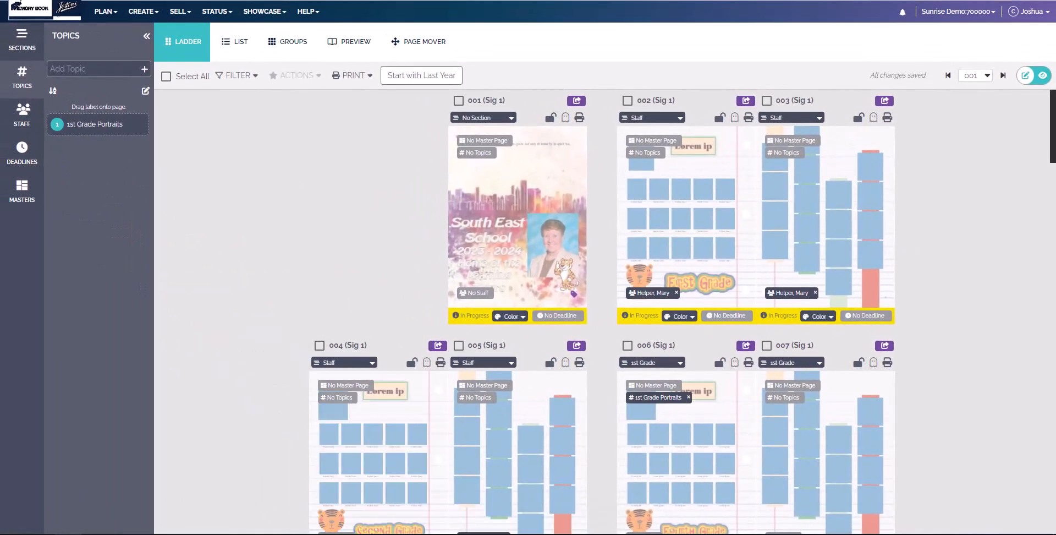
# Assign the first listed adviser and the first listed staff member to page 001.
pyautogui.click(22, 114)
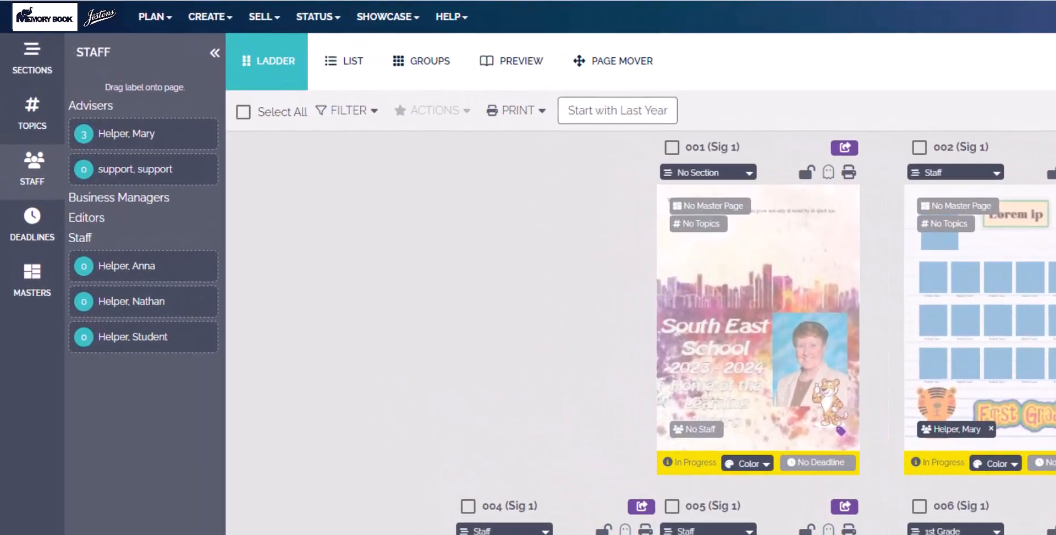
pyautogui.moveTo(98, 91); pyautogui.dragTo(301, 165)
pyautogui.moveTo(477, 261); pyautogui.dragTo(851, 312)
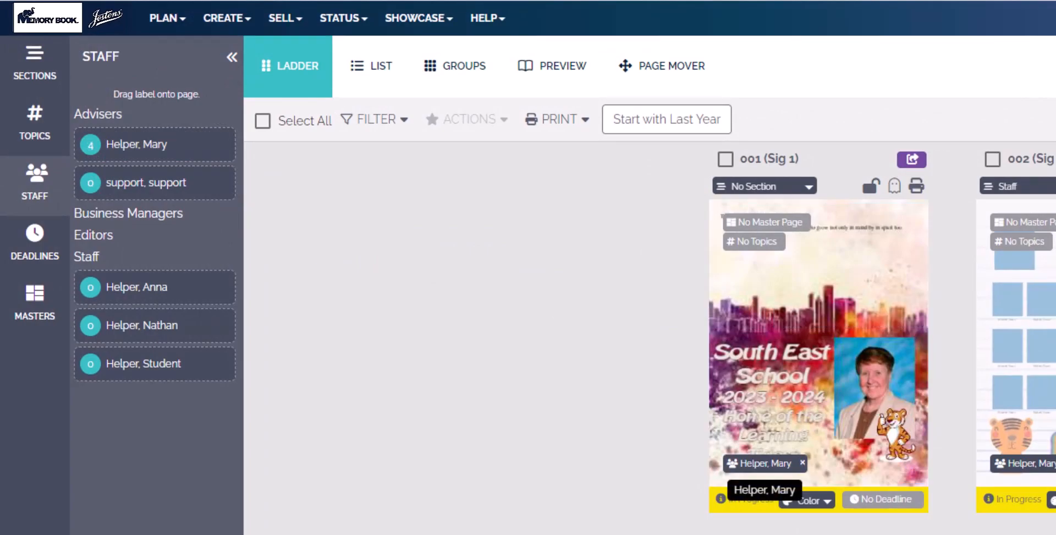
pyautogui.moveTo(136, 286); pyautogui.dragTo(799, 311)
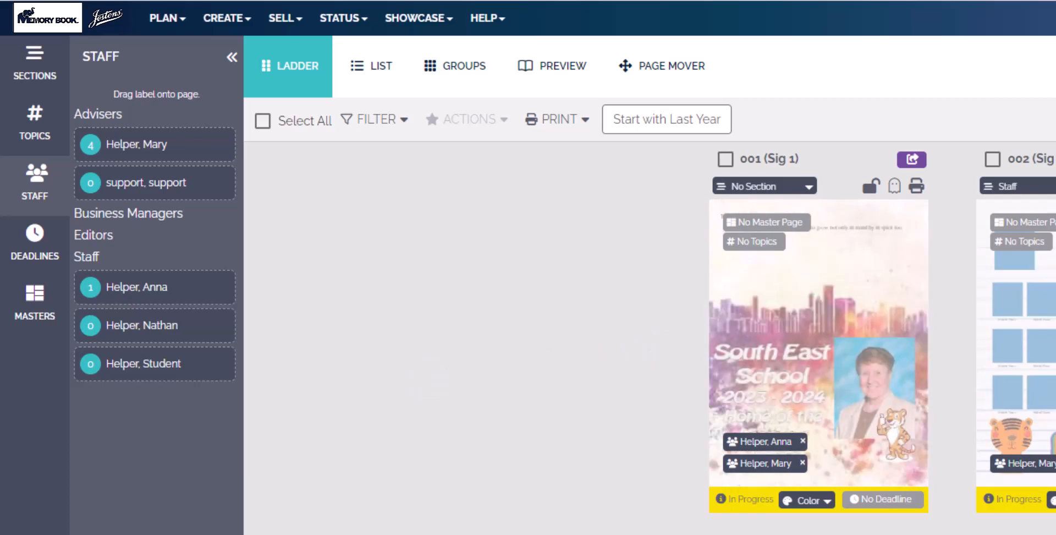
pyautogui.moveTo(135, 364); pyautogui.dragTo(810, 310)
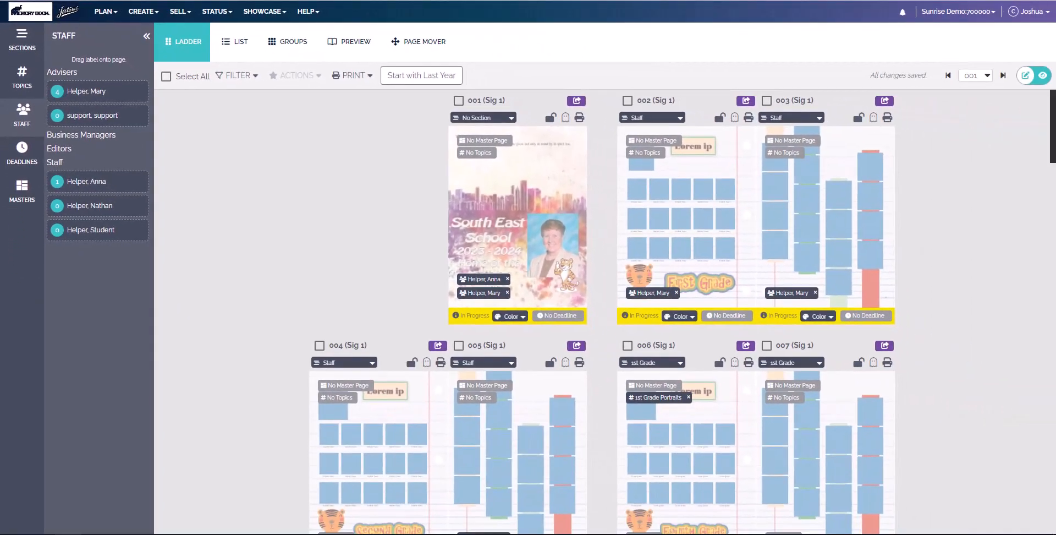
# Assign the first listed staff member to both pages of the 004–005 spread.
pyautogui.scroll(-2, 602, 311)
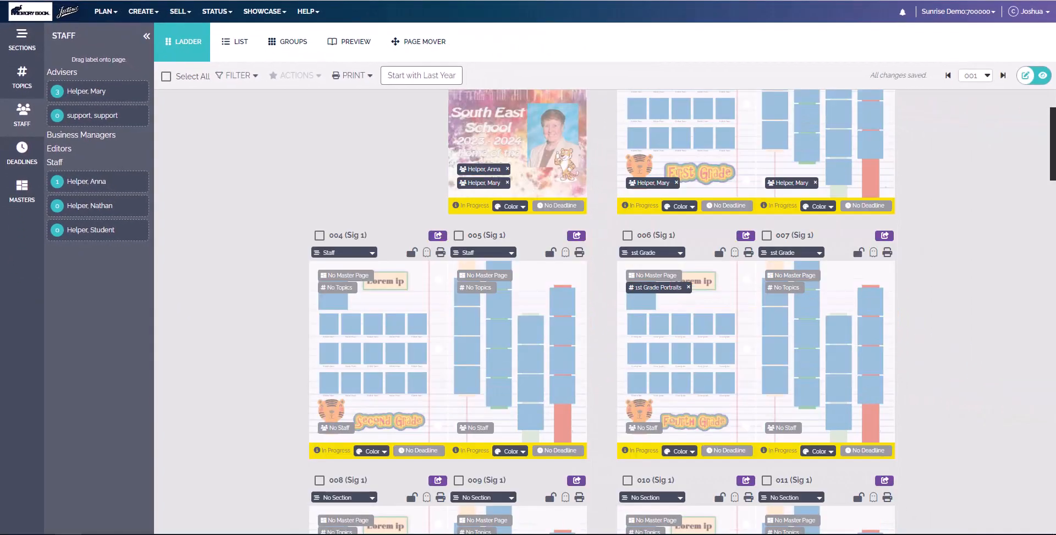
pyautogui.moveTo(87, 180); pyautogui.dragTo(458, 318)
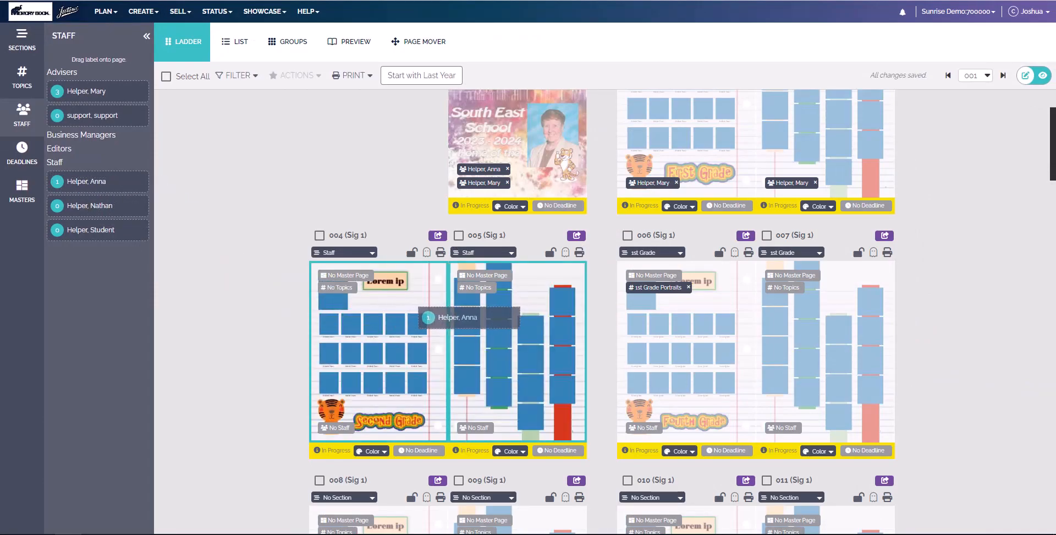
pyautogui.moveTo(458, 317); pyautogui.dragTo(458, 318)
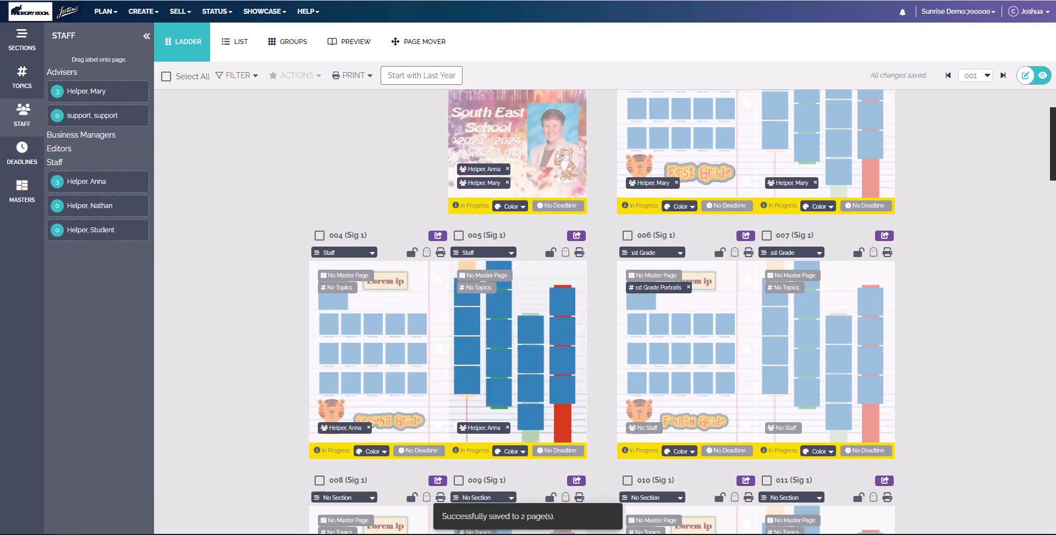
# Collapse the staff labels and filter the ladder to pages assigned to the first listed staff member.
pyautogui.click(146, 36)
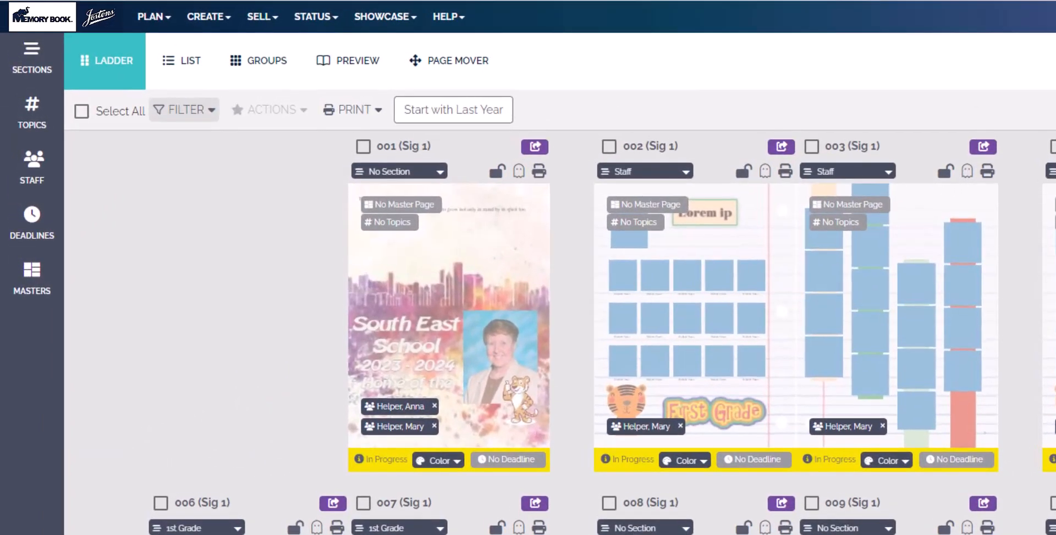
pyautogui.click(184, 110)
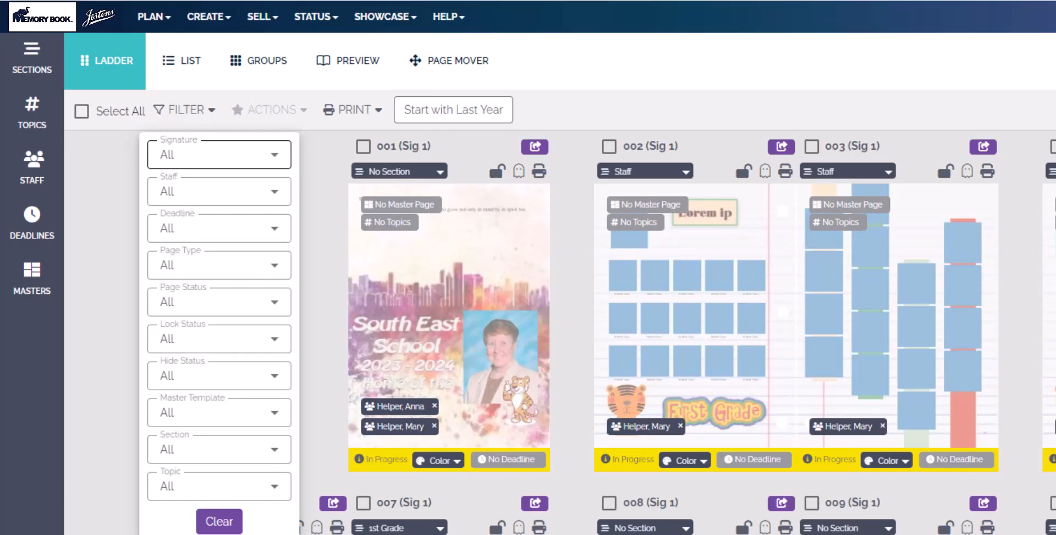
pyautogui.click(218, 192)
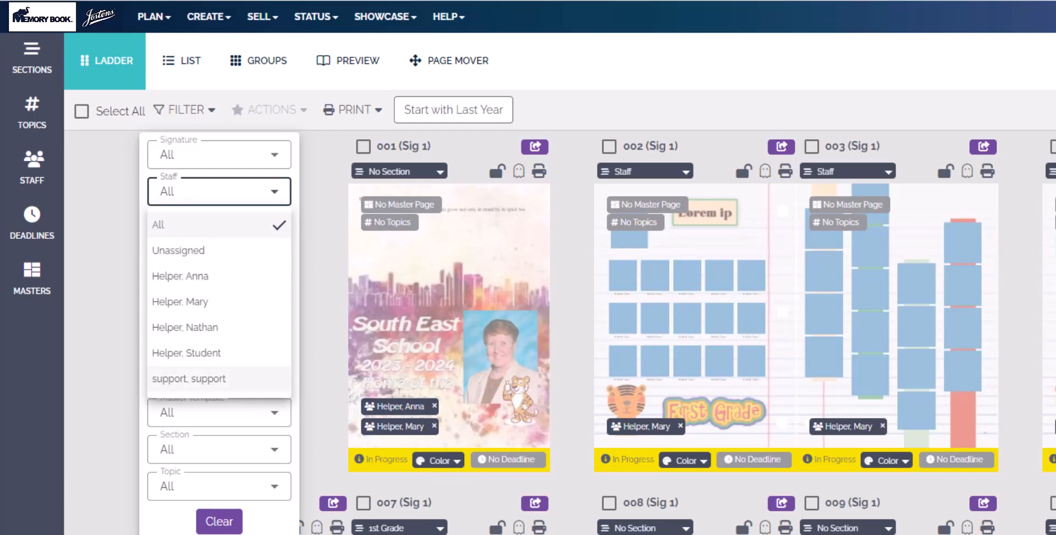
pyautogui.click(180, 275)
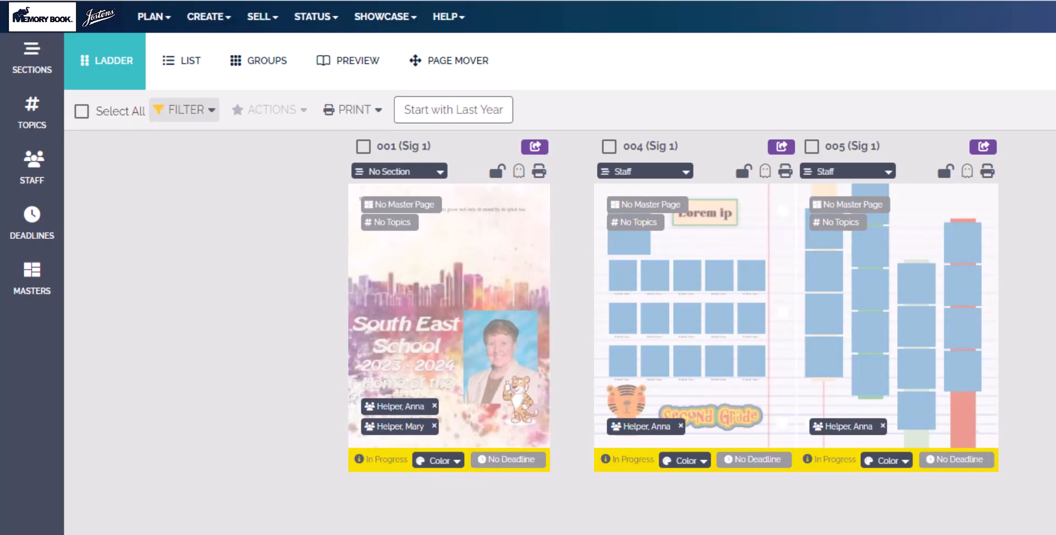
# Reset the ladder's Staff filter to All.
pyautogui.click(184, 110)
pyautogui.click(222, 190)
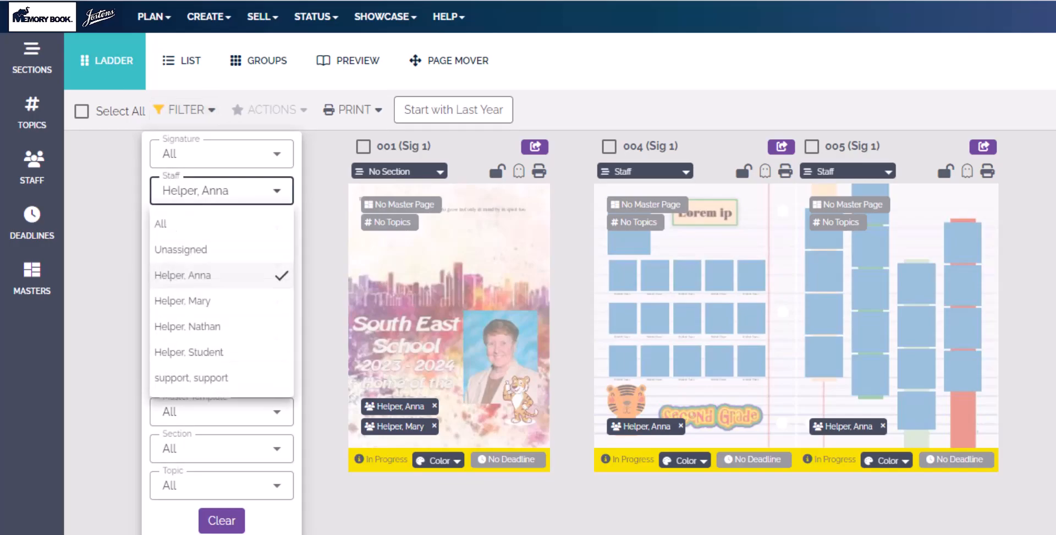
pyautogui.click(175, 224)
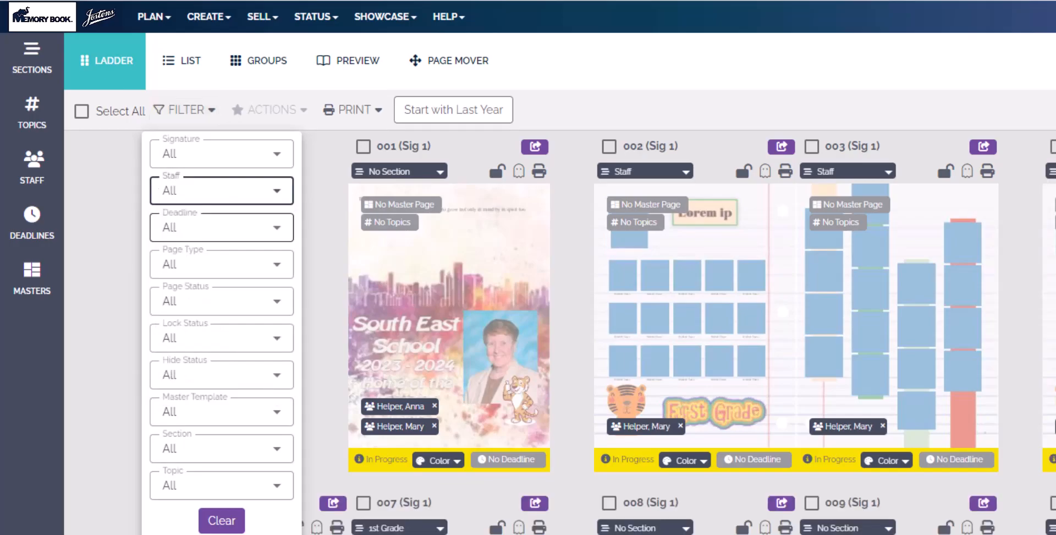
# Filter the ladder by the first listed staff member again, and clear all filters.
pyautogui.click(222, 191)
pyautogui.click(187, 275)
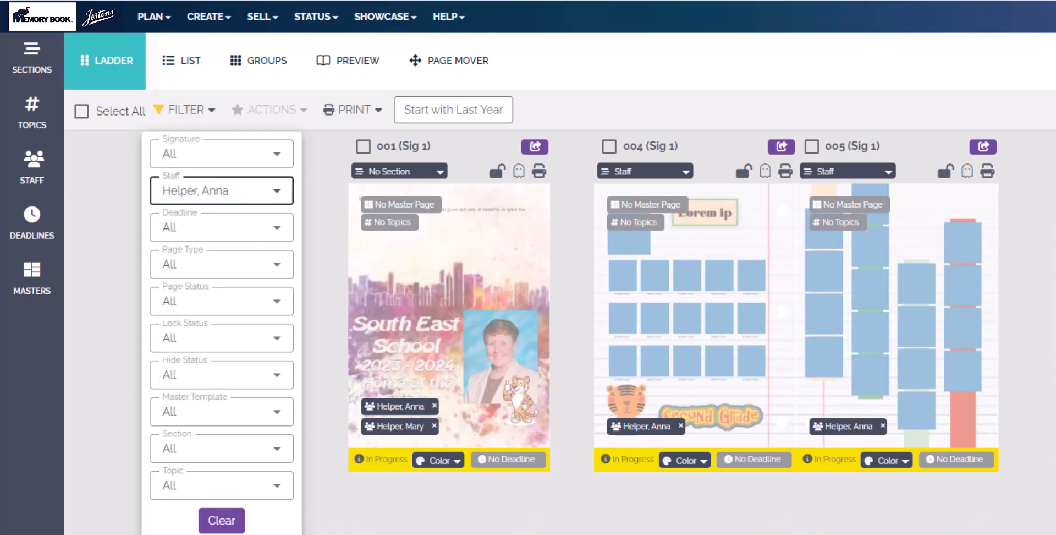
pyautogui.click(222, 520)
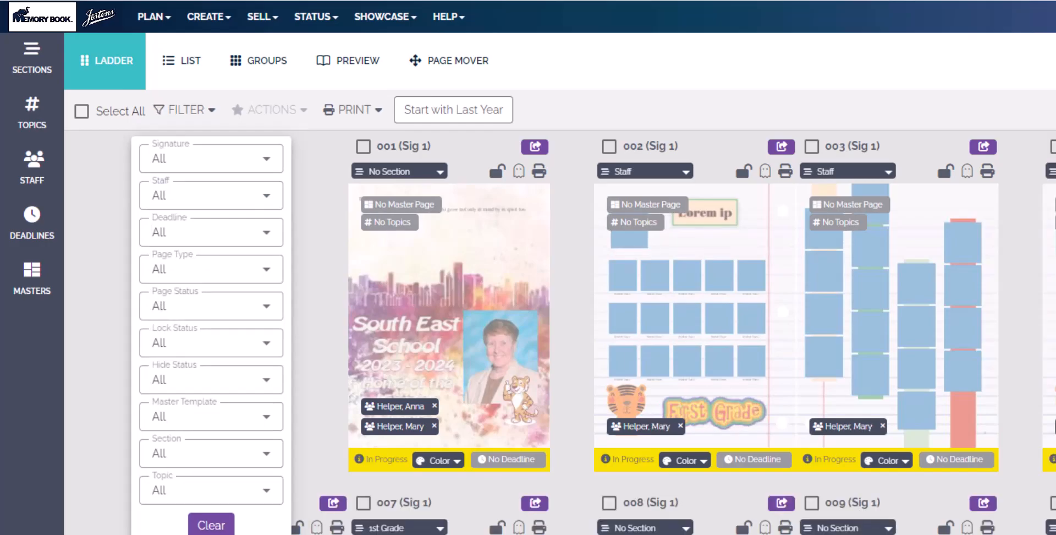
pyautogui.click(186, 110)
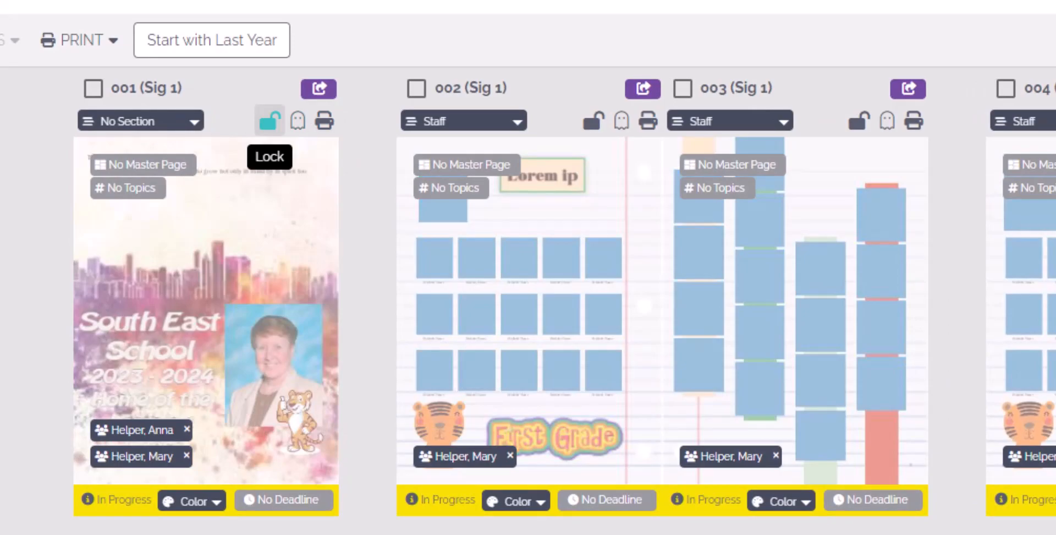
# Lock page 001 and unlock it again, and try the page's Hide option.
pyautogui.click(270, 120)
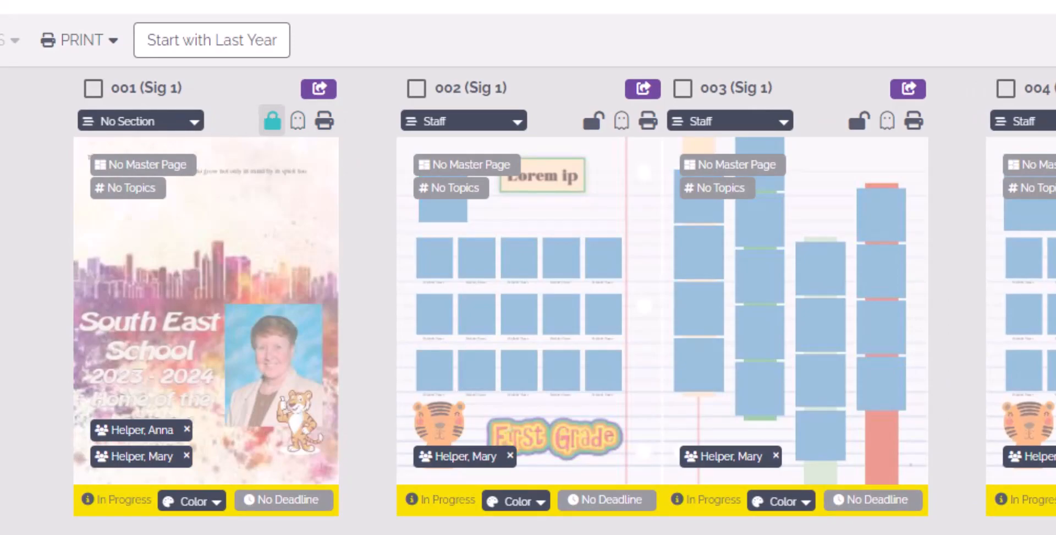
pyautogui.click(270, 120)
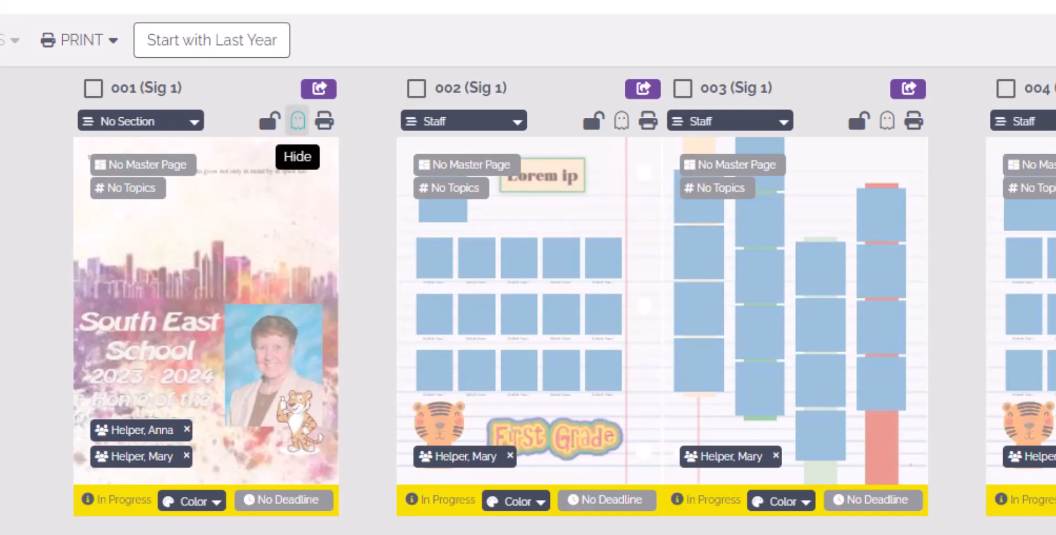
pyautogui.click(297, 120)
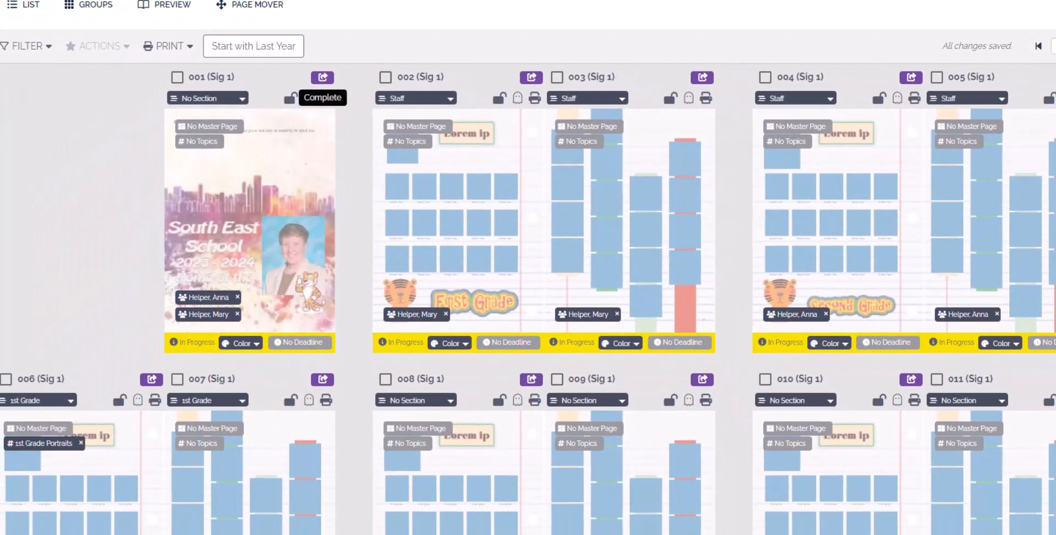
# Mark page 001 as complete and look over the page status colors down the ladder.
pyautogui.click(323, 77)
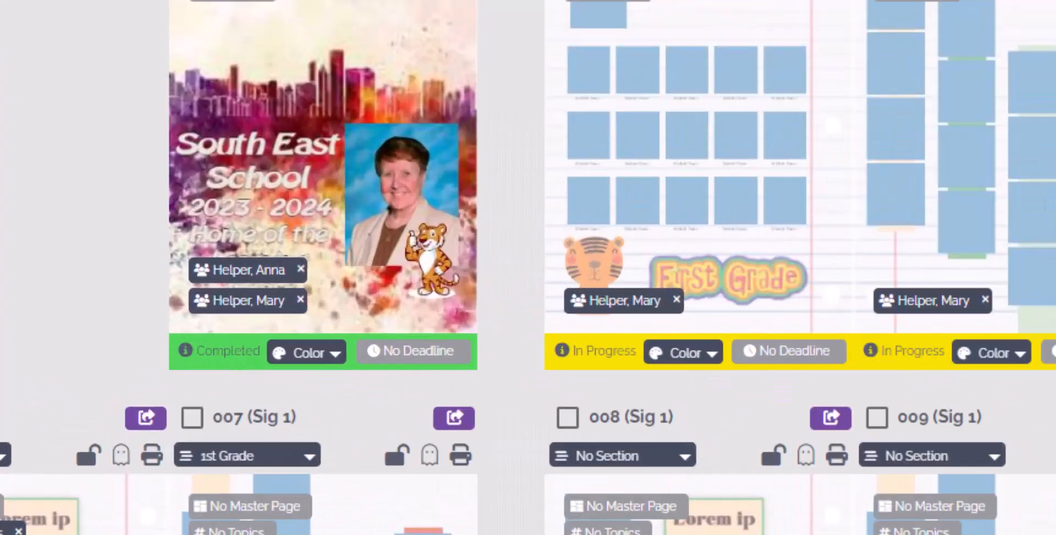
pyautogui.moveTo(175, 342)
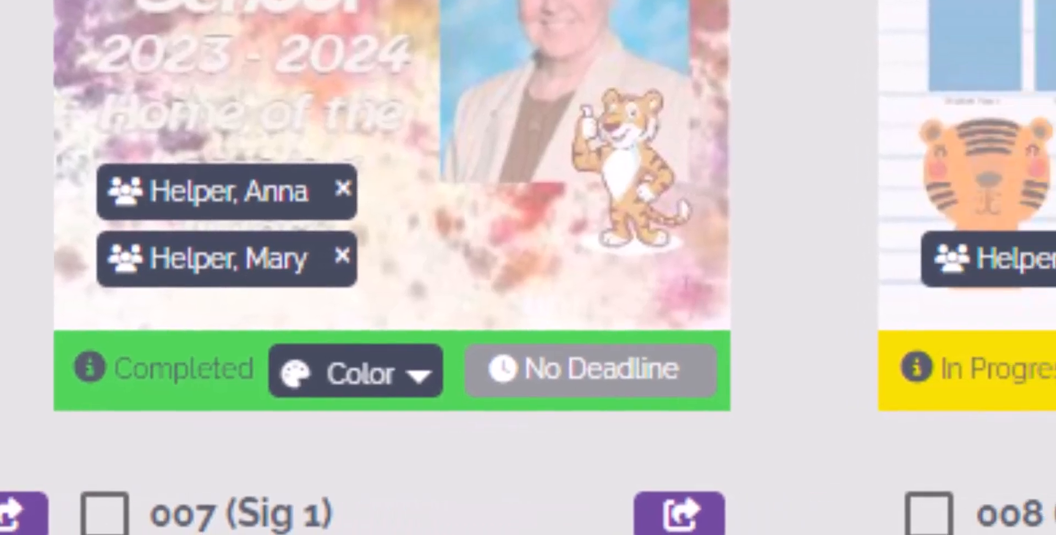
pyautogui.moveTo(1043, 372)
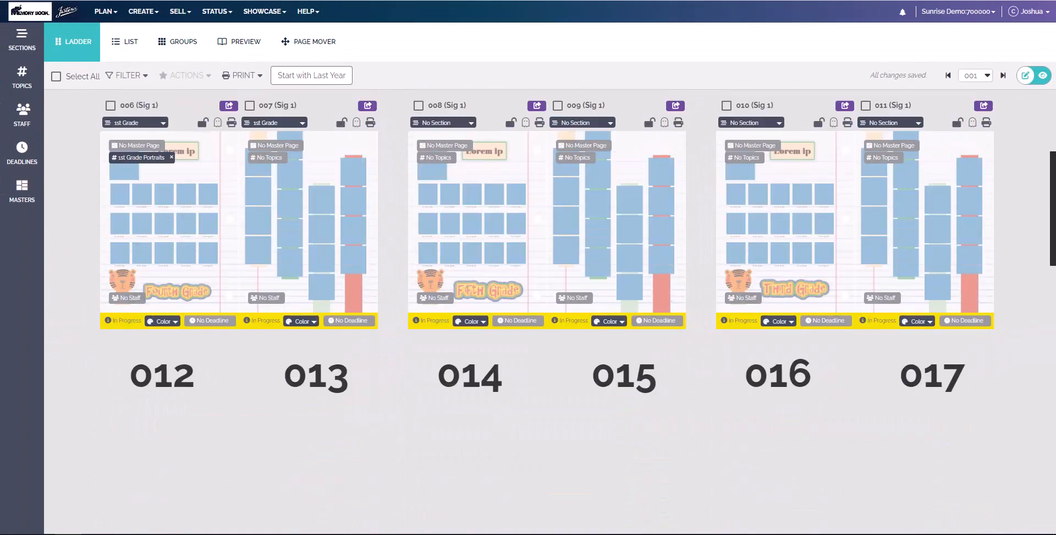
pyautogui.scroll(-12, 547, 308)
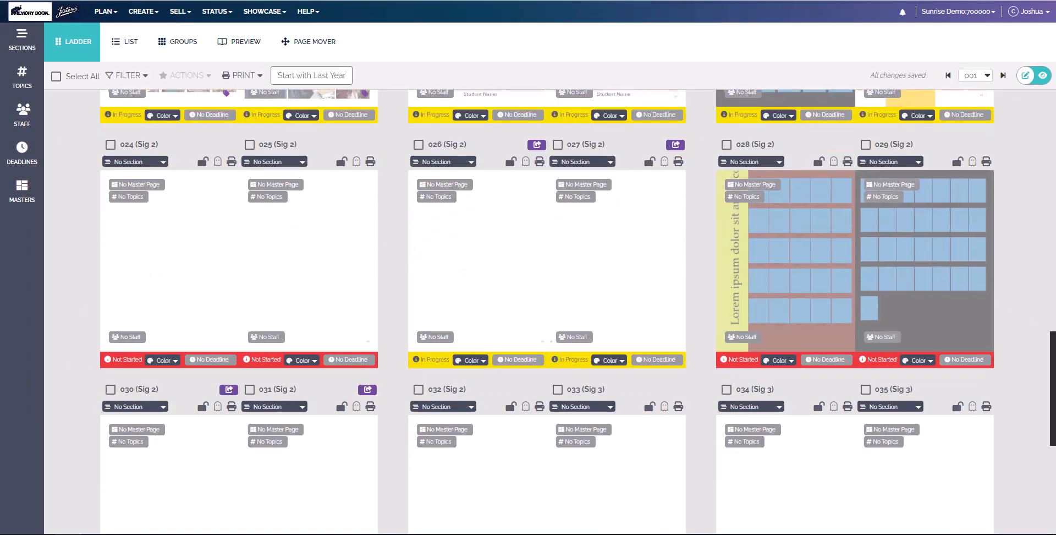
pyautogui.moveTo(736, 359)
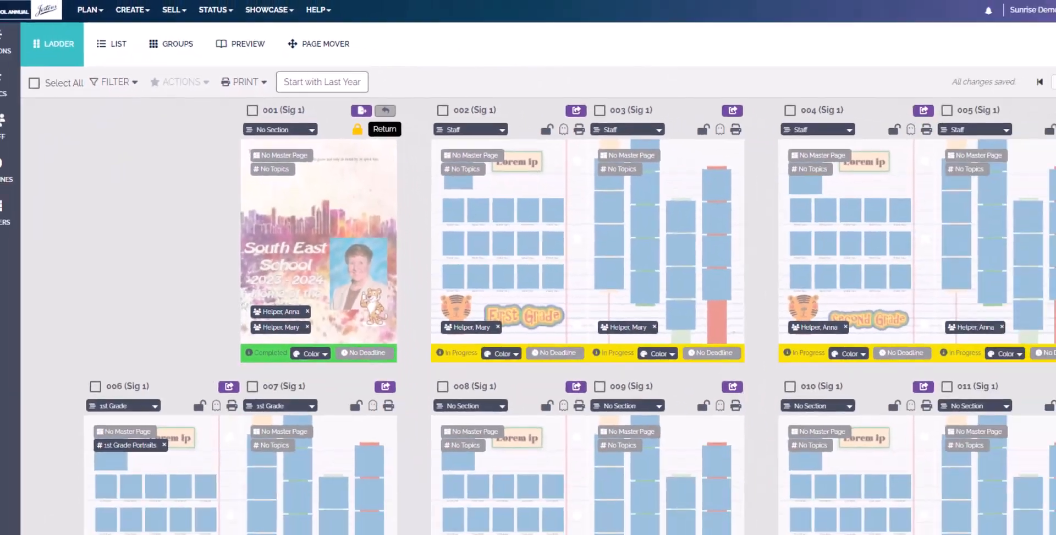
# Return the completed page 001 and acknowledge the page status change.
pyautogui.click(686, 277)
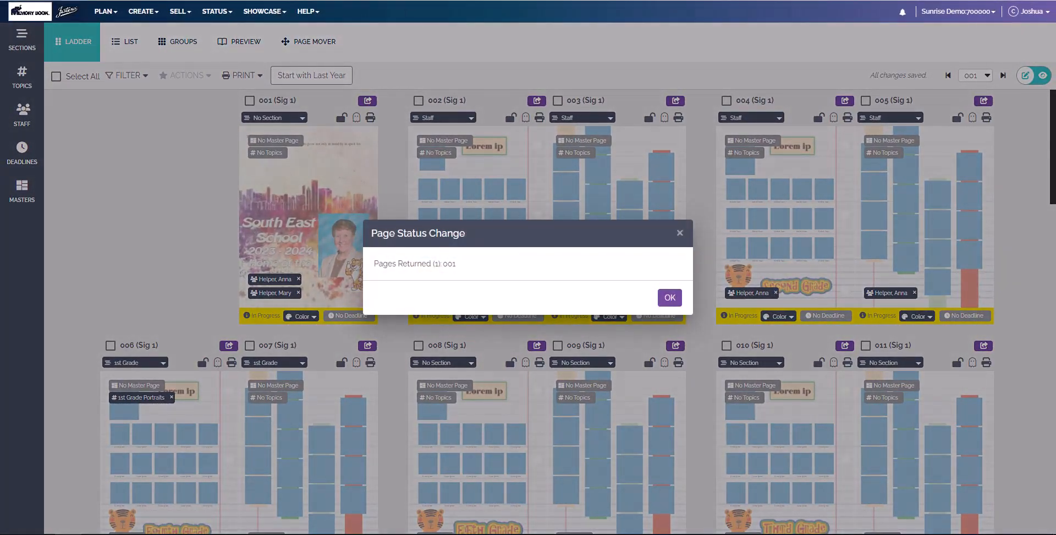
pyautogui.click(670, 298)
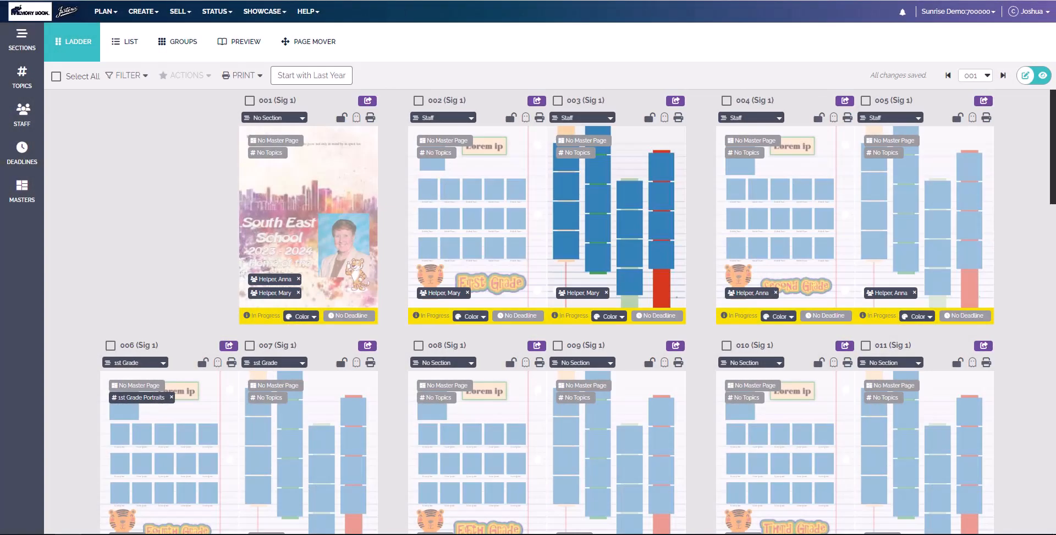